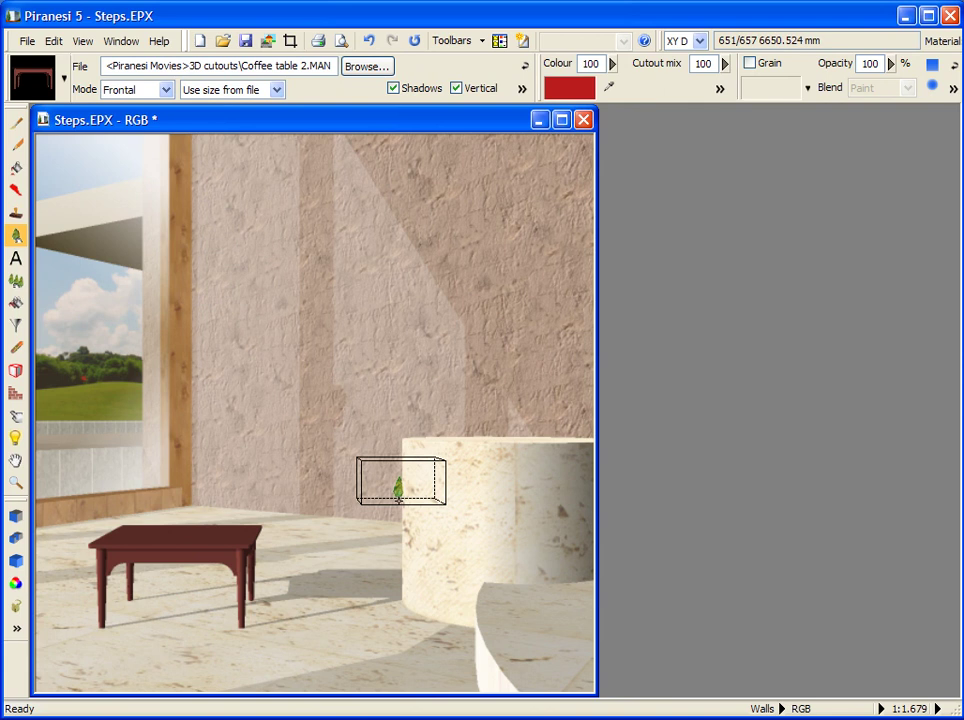
- Undo the coffee table cutout placed on the Steps.EPX floor
left_click(372, 44)
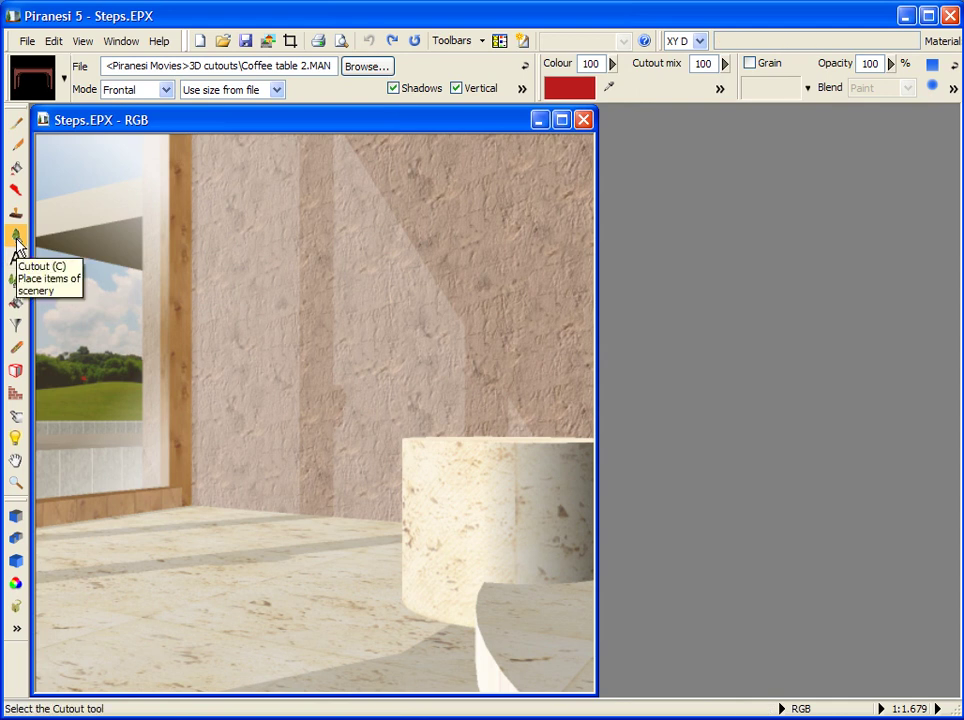
left_click(362, 67)
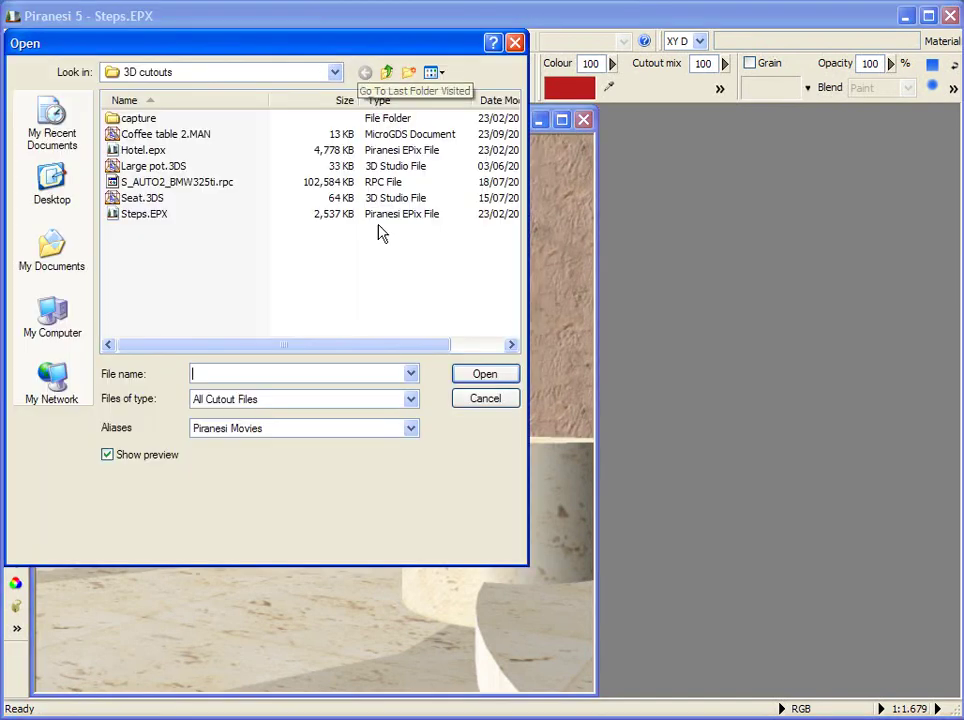
- Load Seat.3DS as the cutout and place the purple armchair on the floor at left
left_click(411, 399)
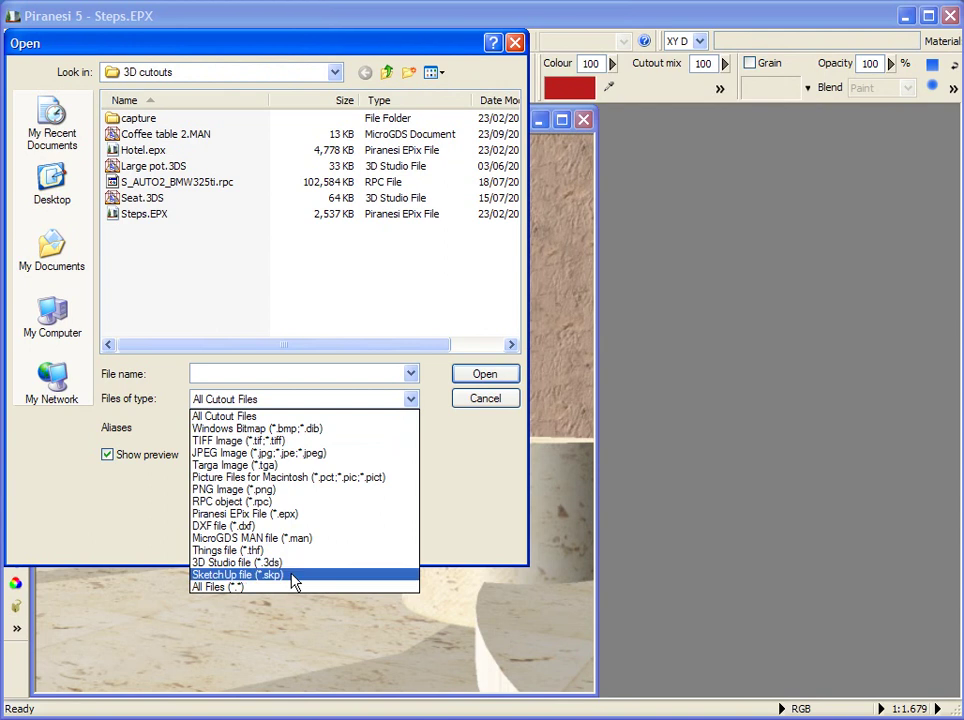
left_click(476, 503)
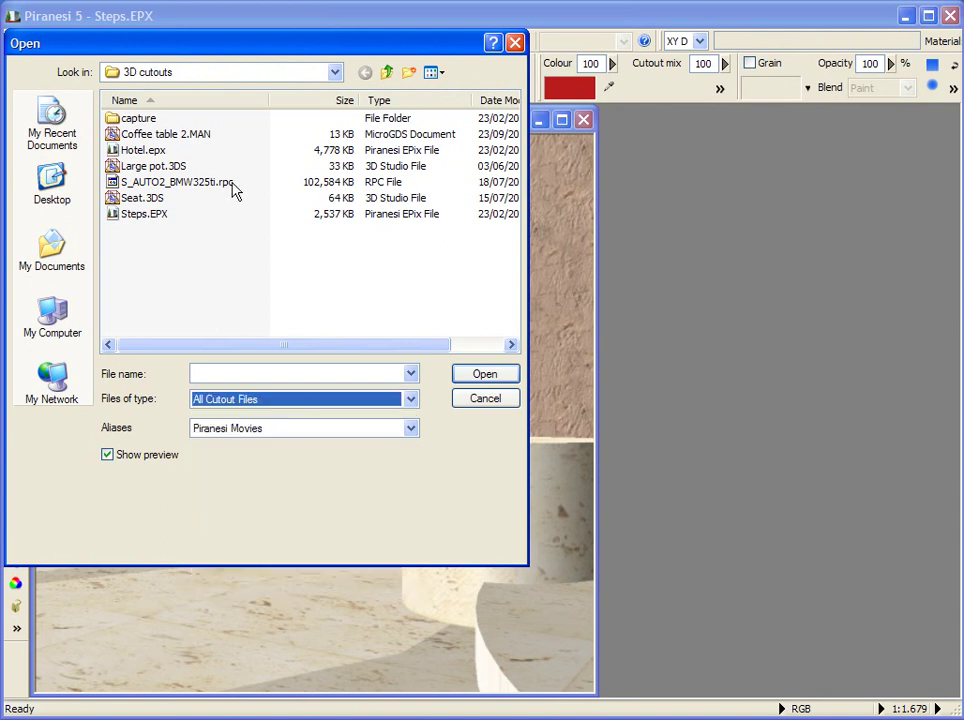
left_click(142, 198)
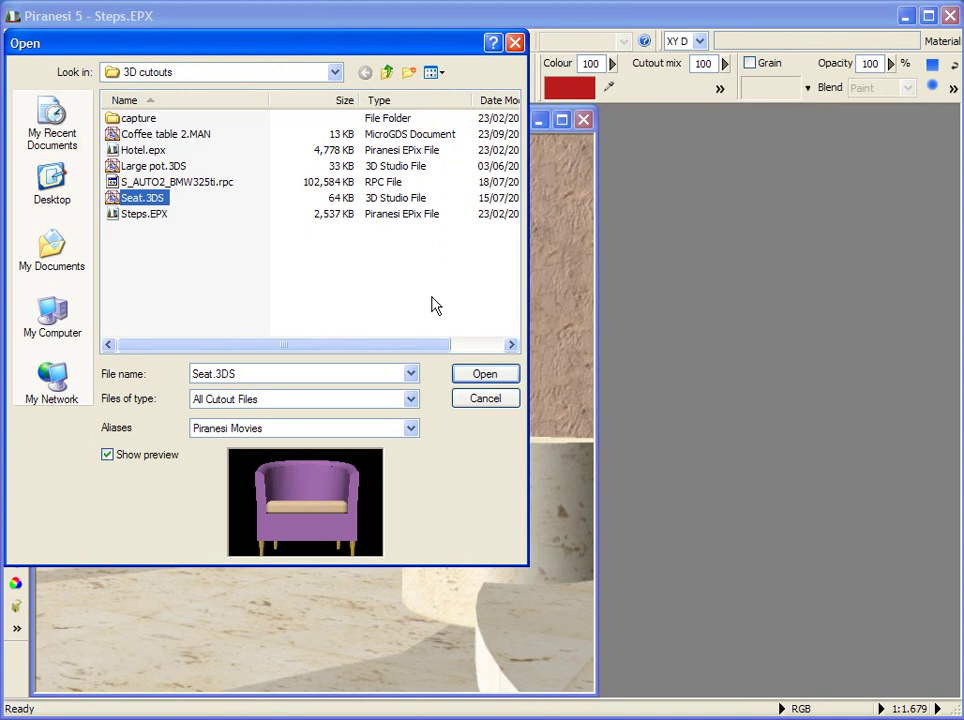
left_click(485, 375)
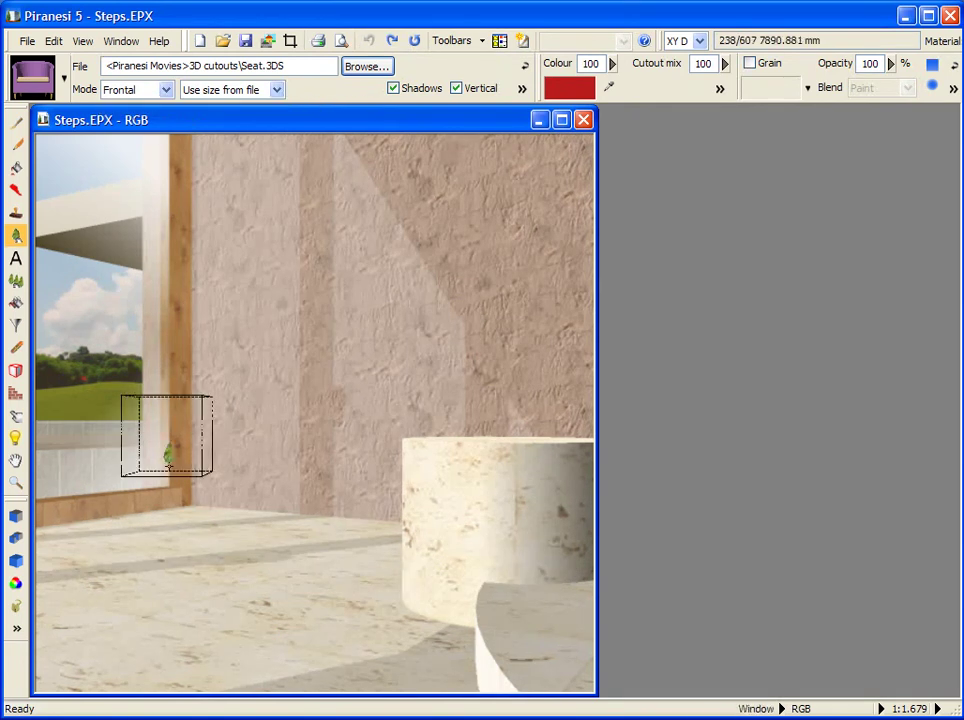
left_click(138, 541)
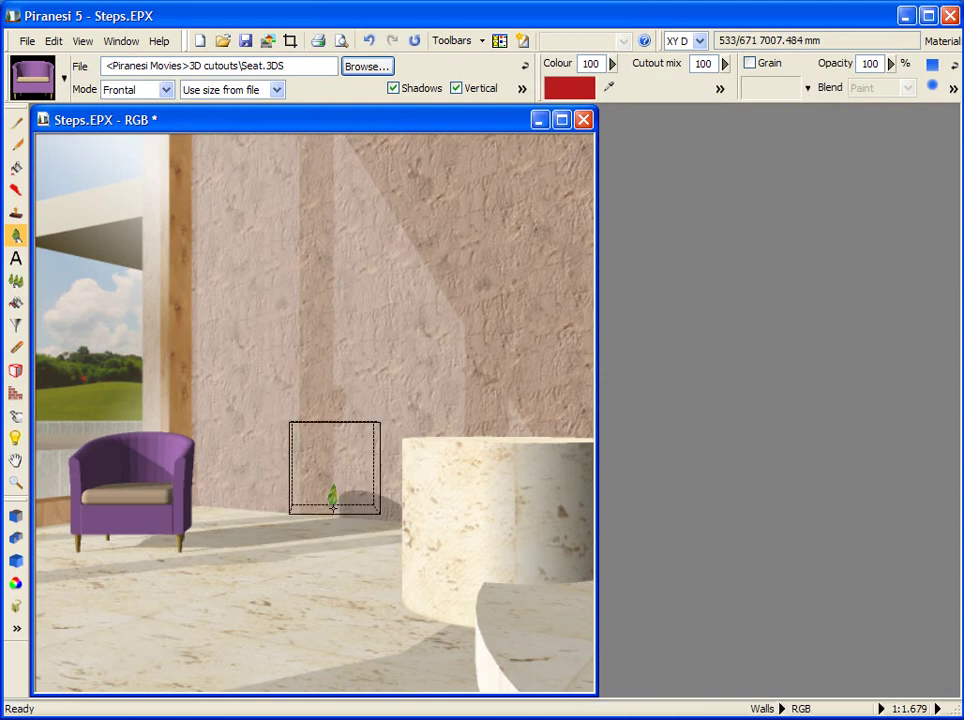
left_click(522, 90)
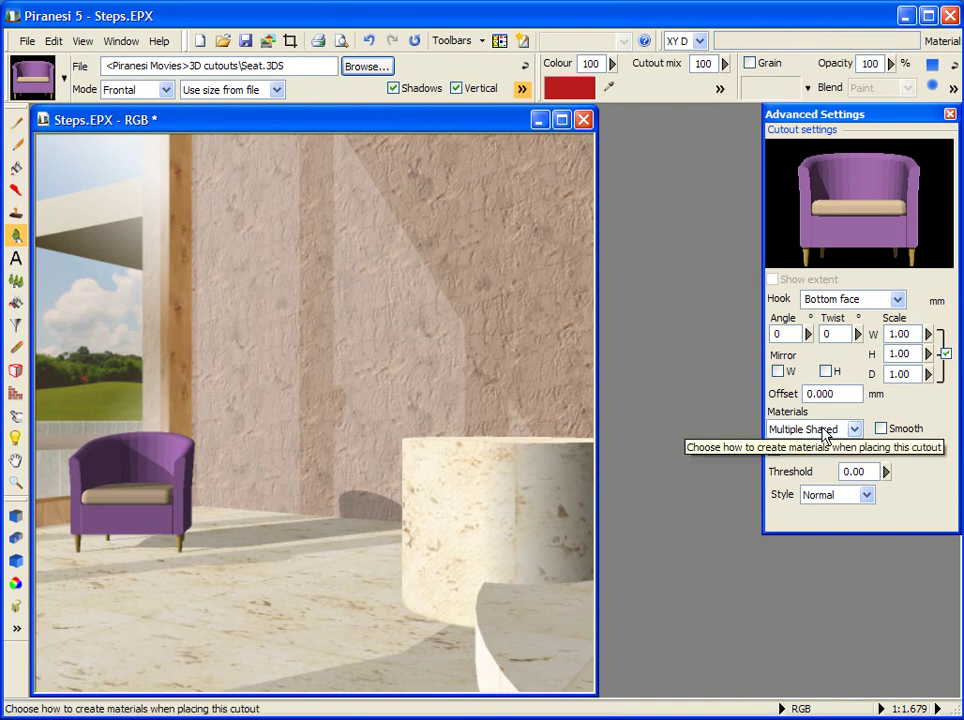
- Set cutout materials to Multiple Shared and redock the coordinate readout in the top toolbar
left_click(856, 430)
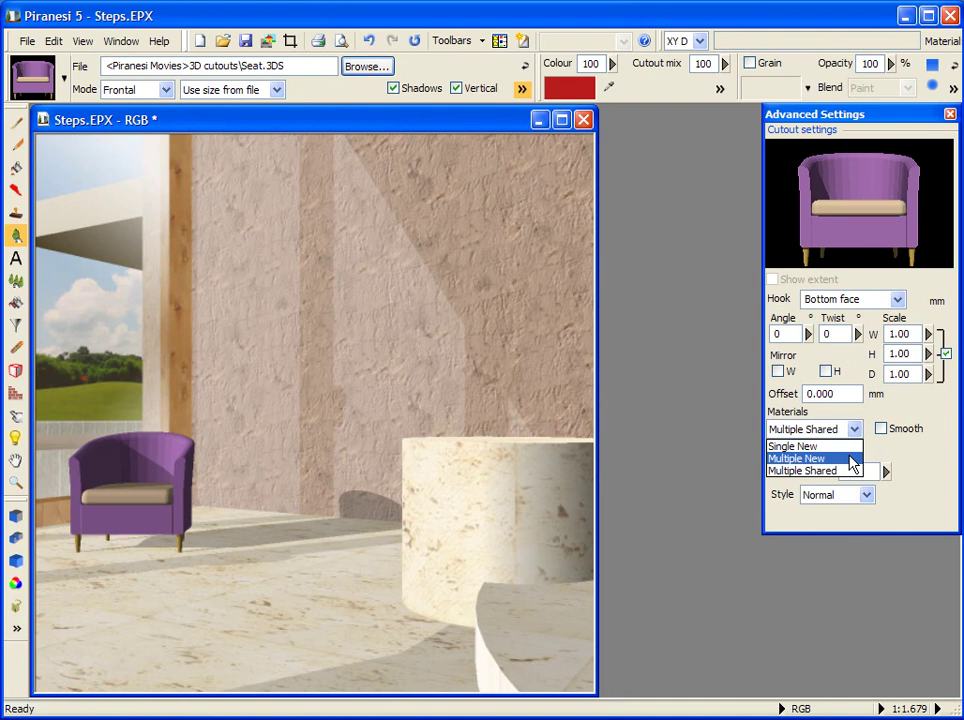
left_click(849, 471)
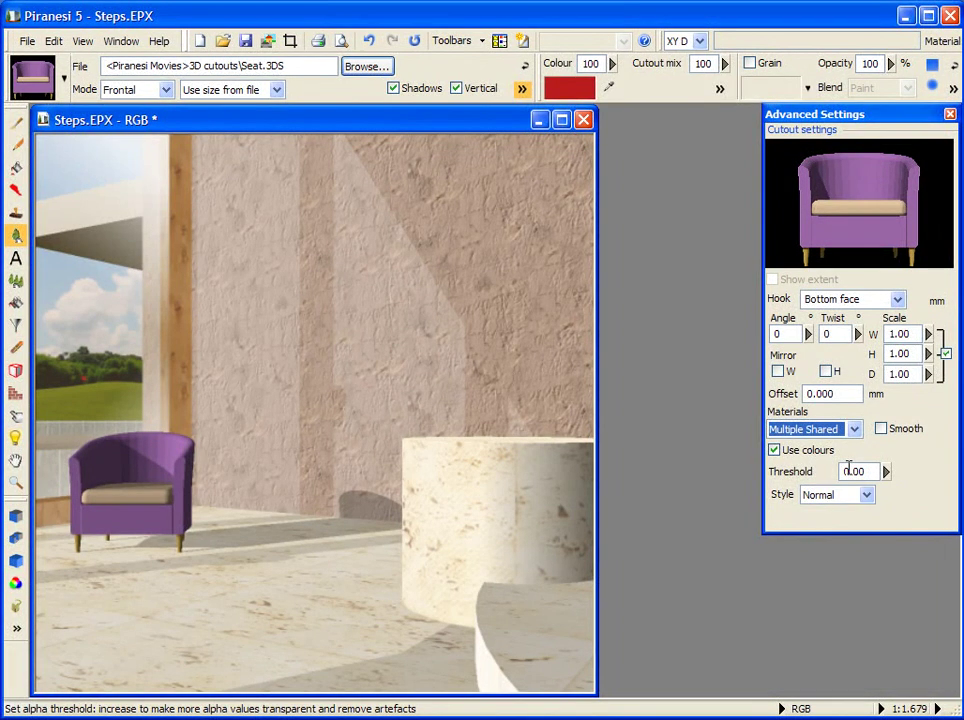
left_click_drag(664, 37, 51, 408)
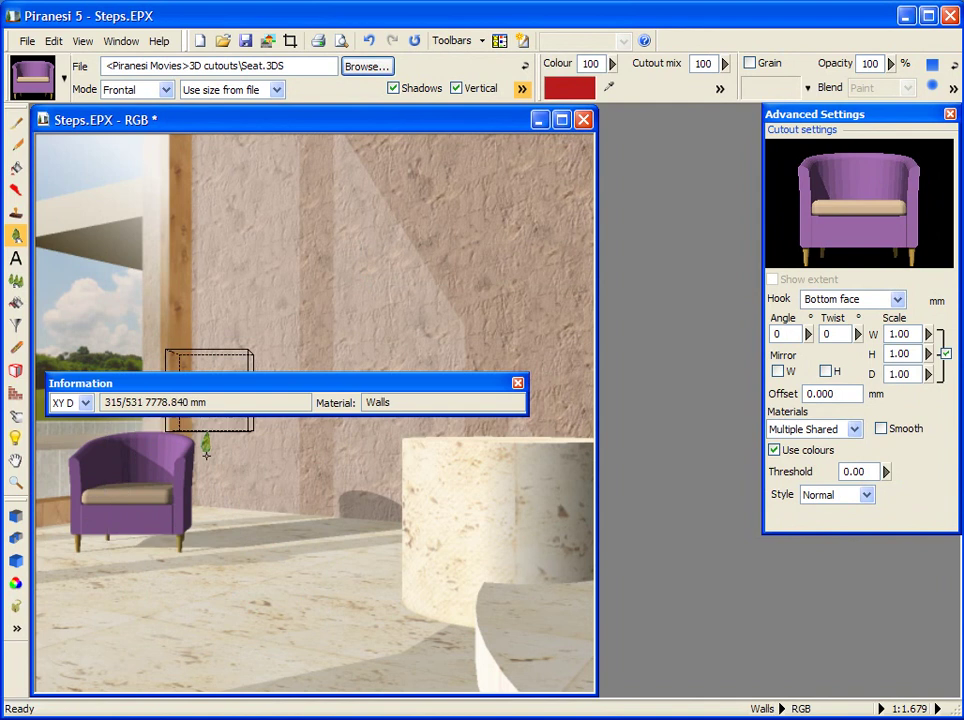
left_click_drag(217, 396, 738, 28)
- Place Large pot.3DS in front of the stone cylinder and redraw it with Smooth shading
left_click(381, 70)
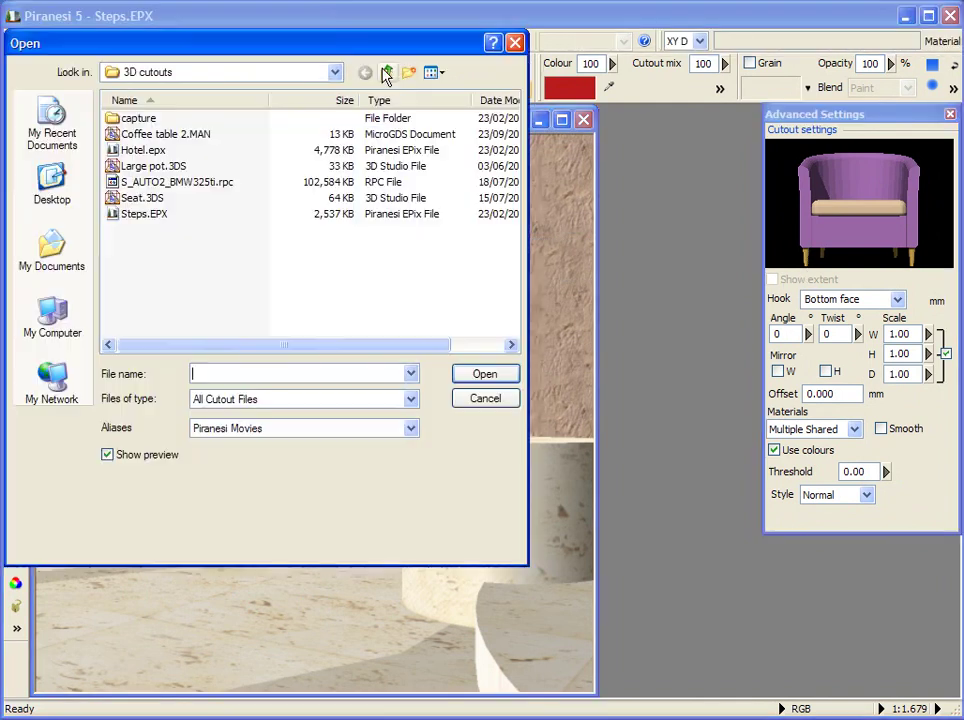
left_click(156, 168)
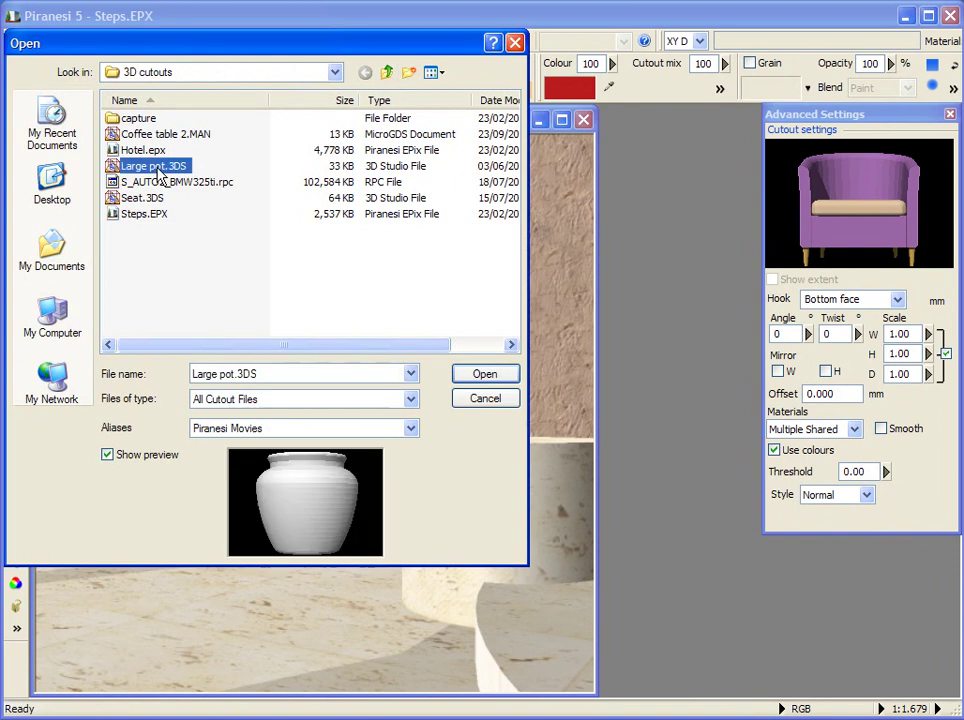
left_click(484, 374)
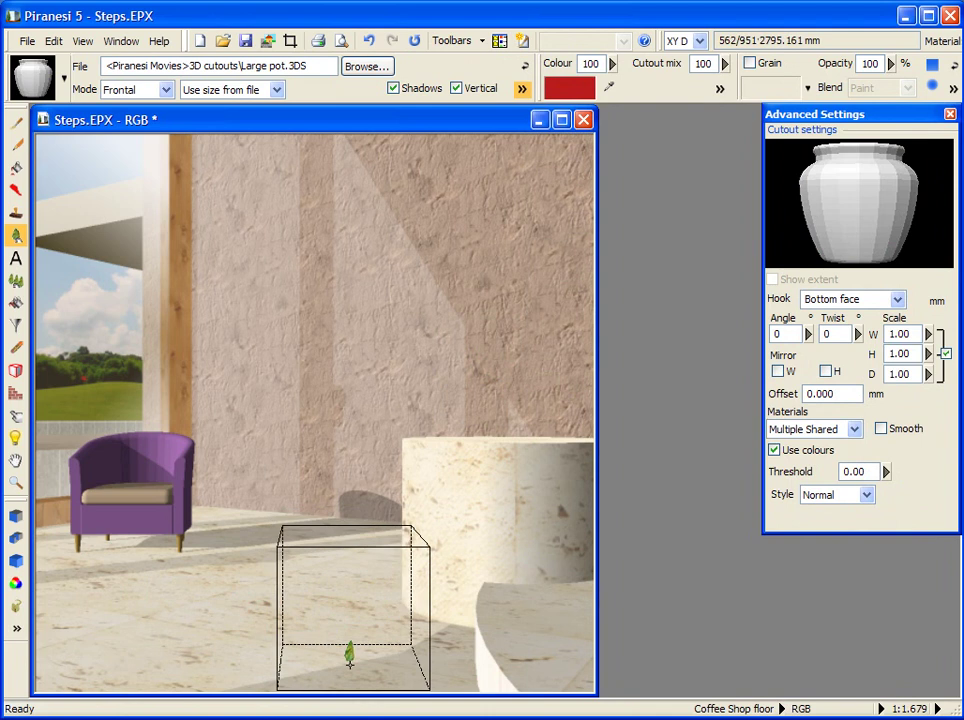
left_click(335, 660)
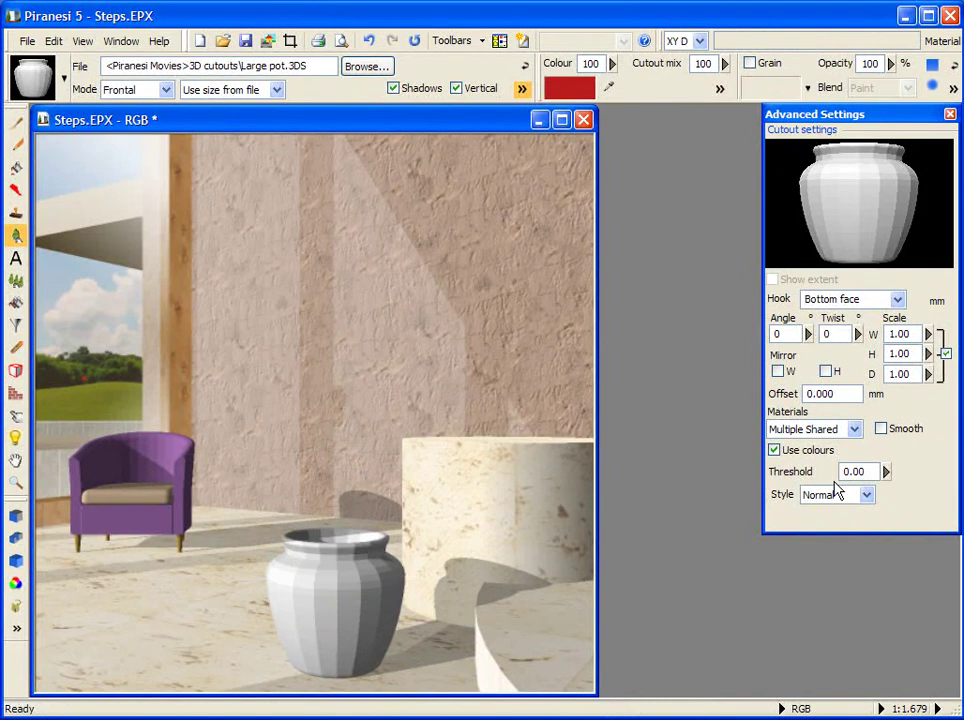
left_click(880, 429)
left_click(416, 44)
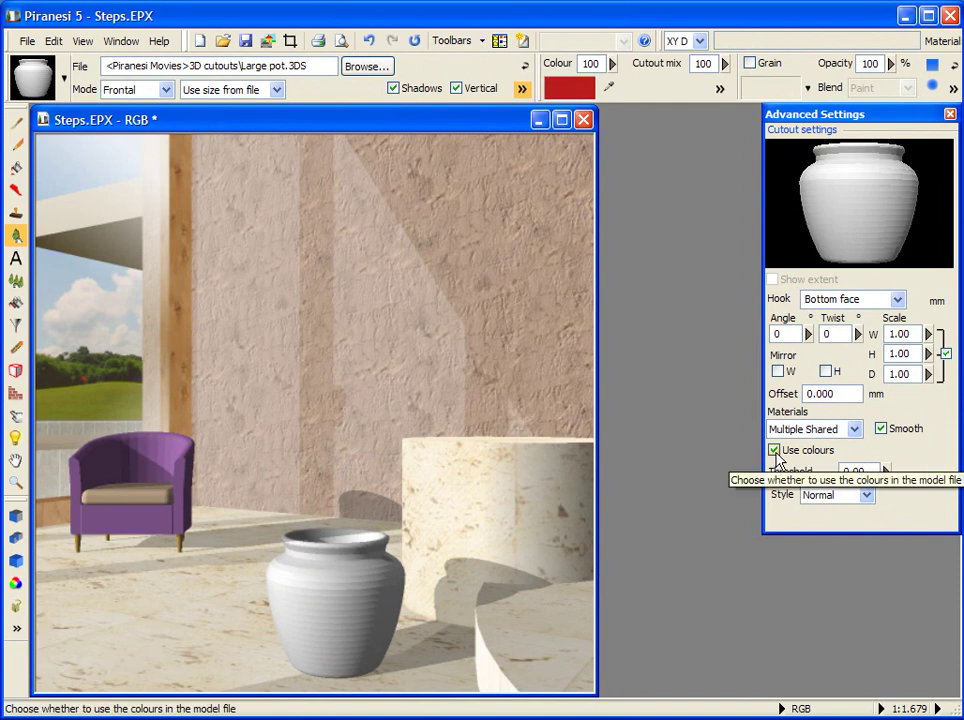
- Turn off Use colours and reapply the pot in crimson (169, 20, 44)
left_click(775, 452)
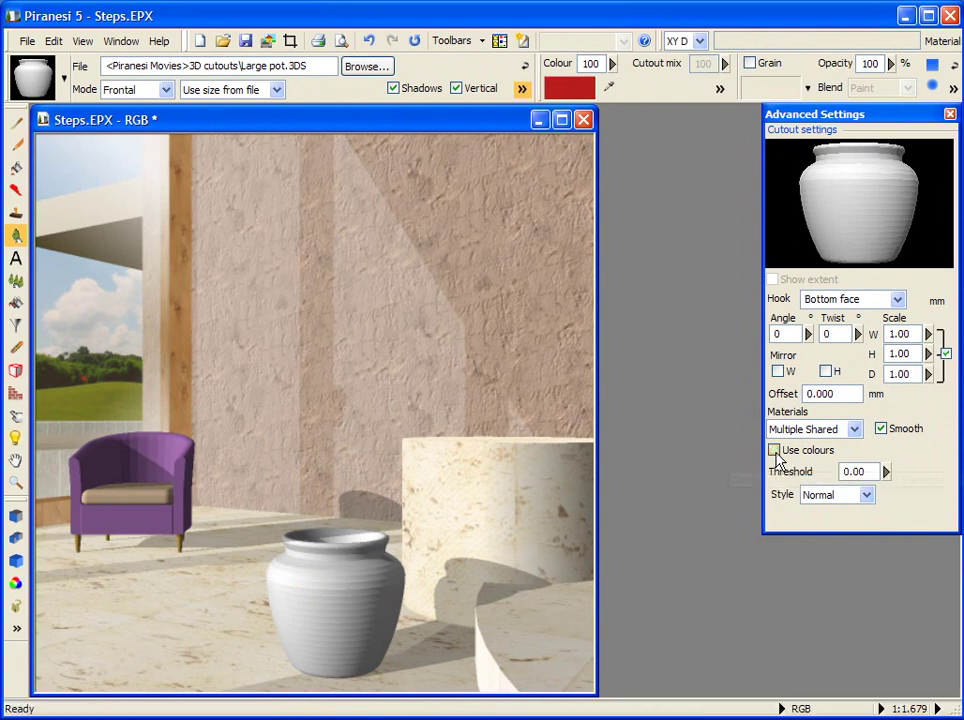
left_click(575, 90)
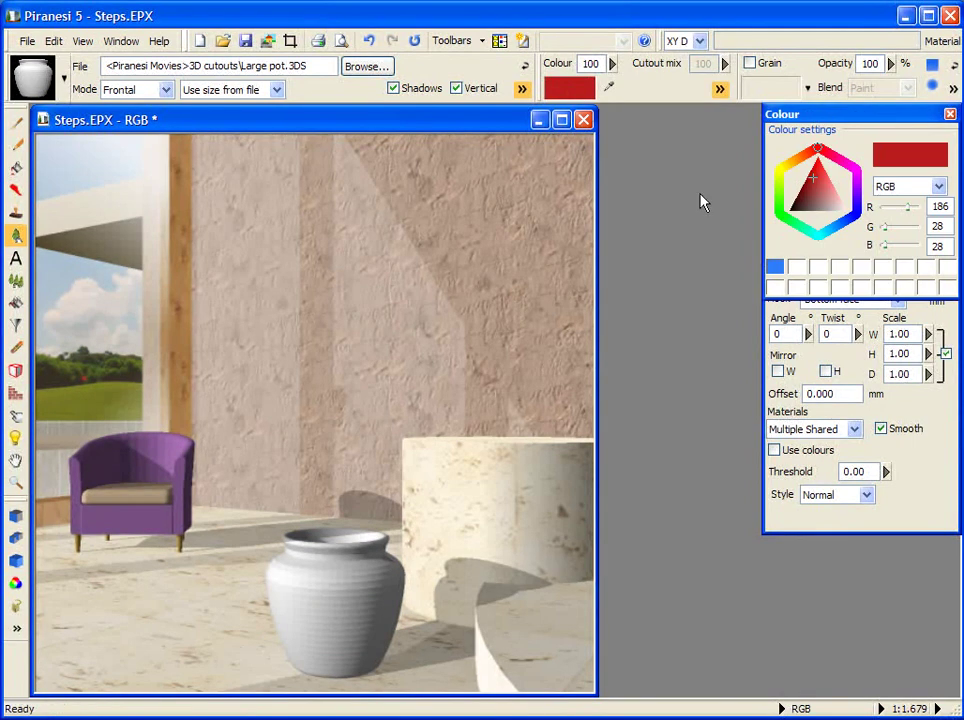
mouse_move(813, 178)
left_mouse_down()
mouse_move(823, 157)
mouse_move(818, 186)
mouse_move(811, 180)
left_mouse_up()
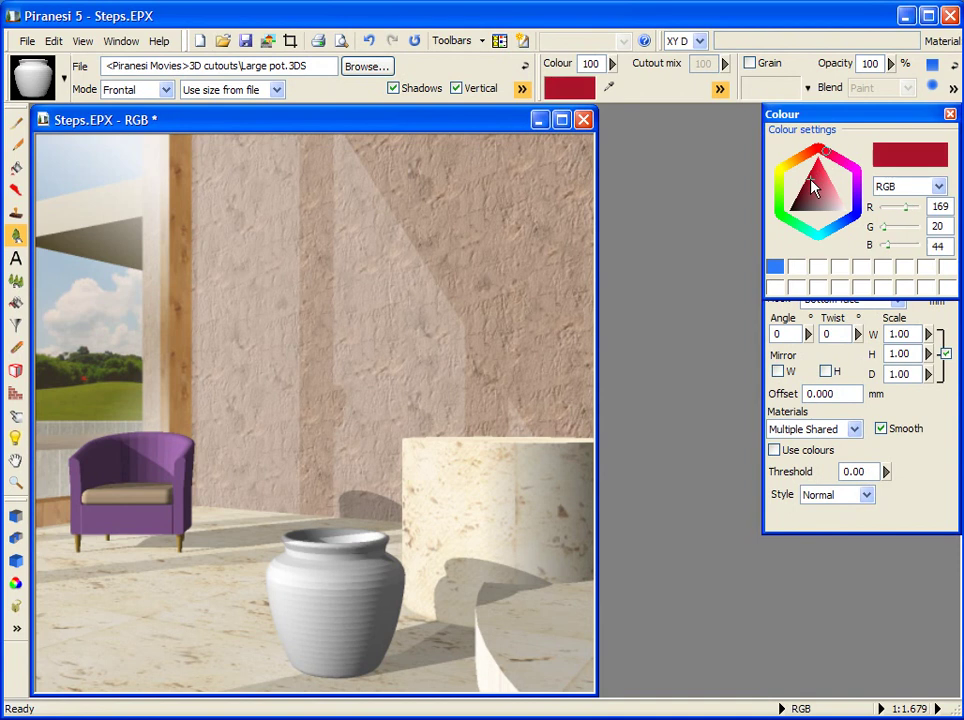
left_click(950, 115)
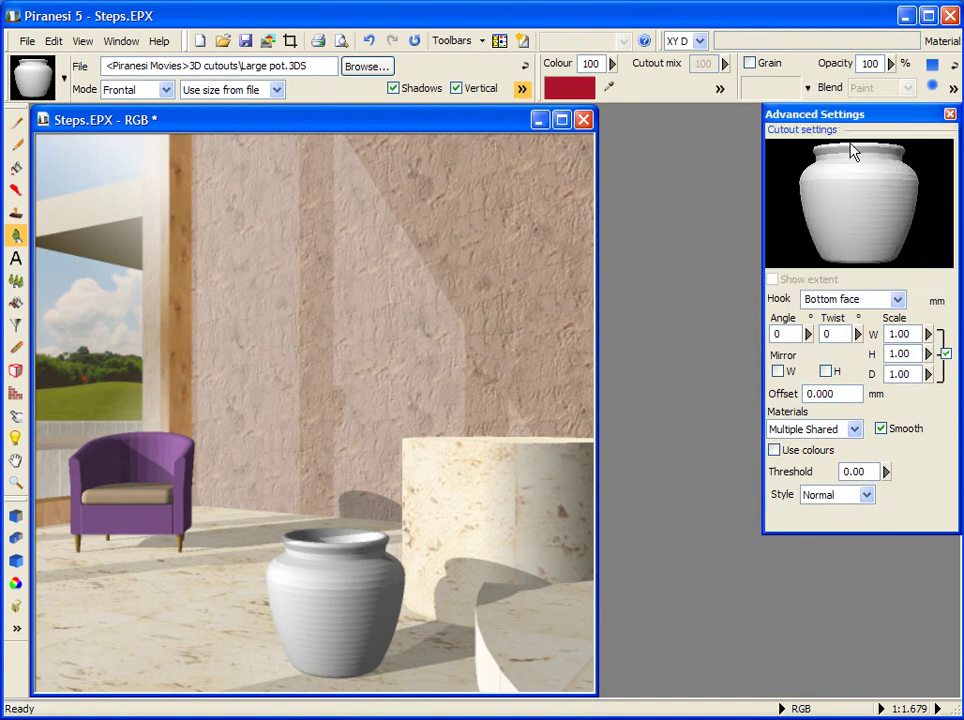
left_click(416, 41)
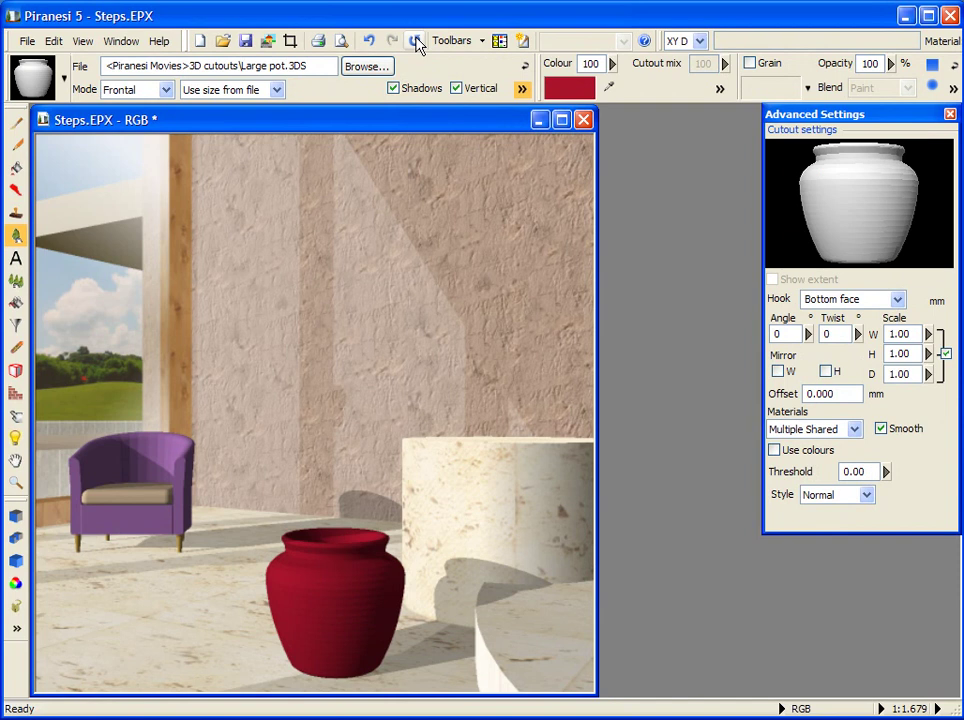
left_click(483, 42)
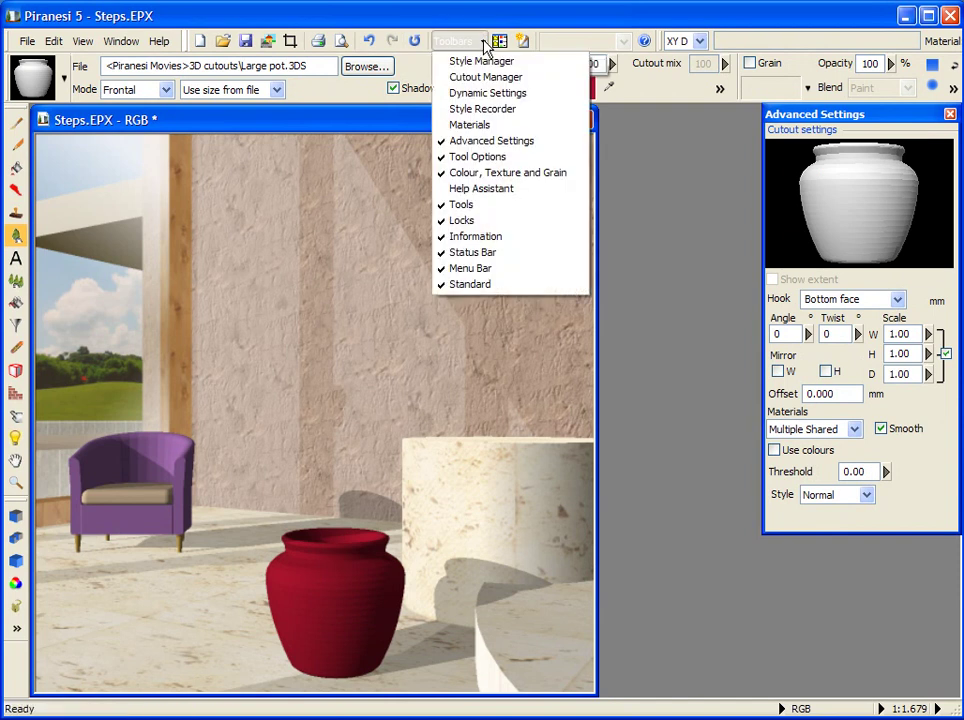
left_click(499, 77)
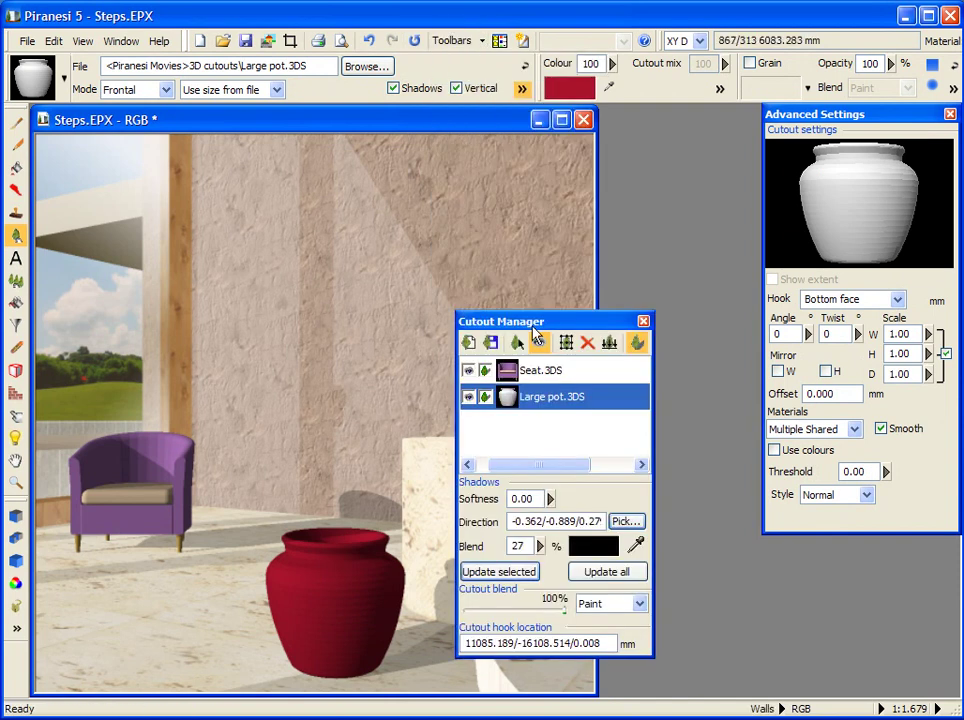
left_click_drag(556, 325, 828, 208)
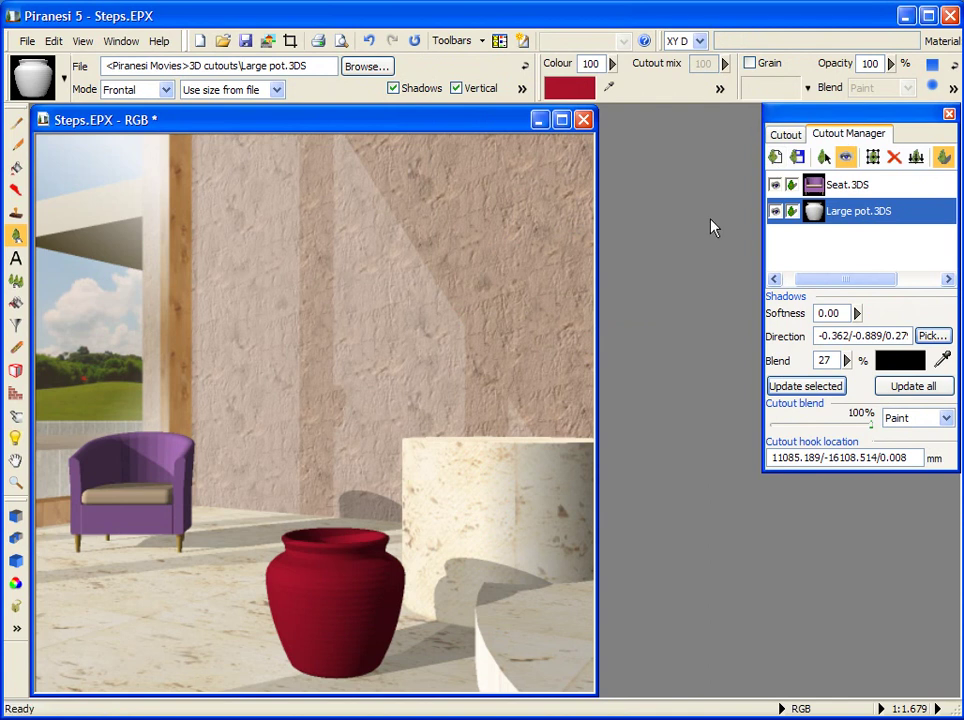
left_click(872, 160)
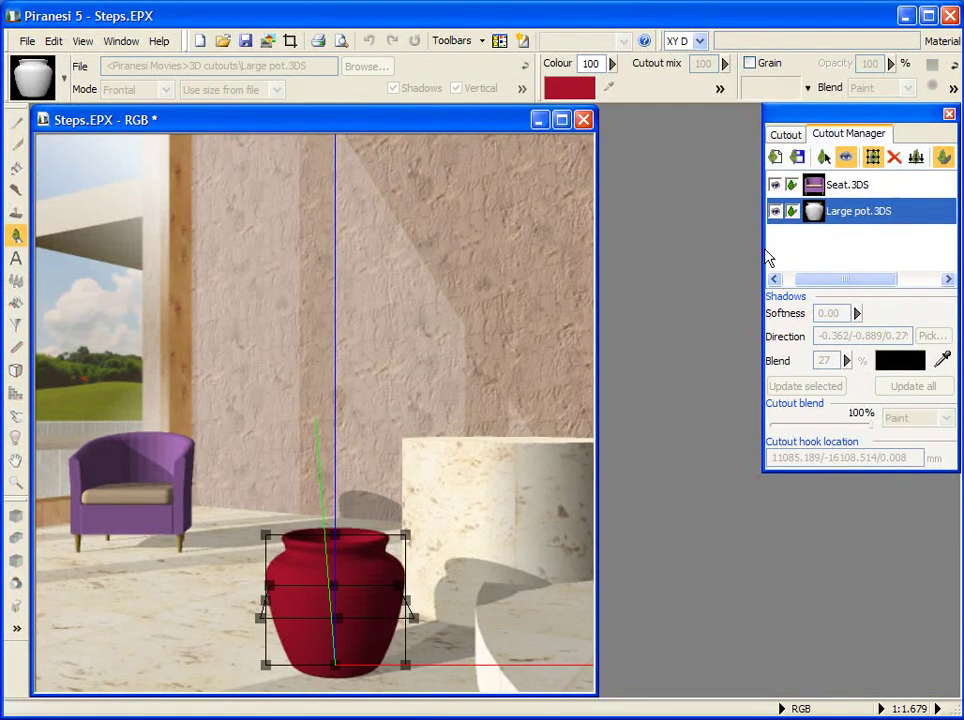
left_click_drag(335, 662, 197, 676)
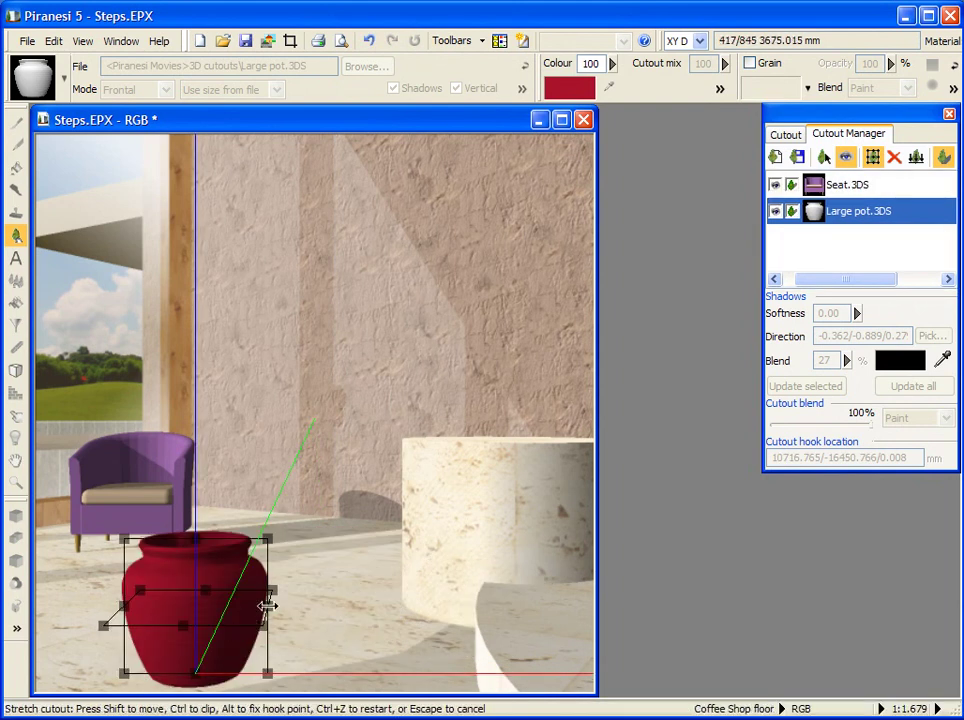
left_click_drag(267, 606, 341, 607)
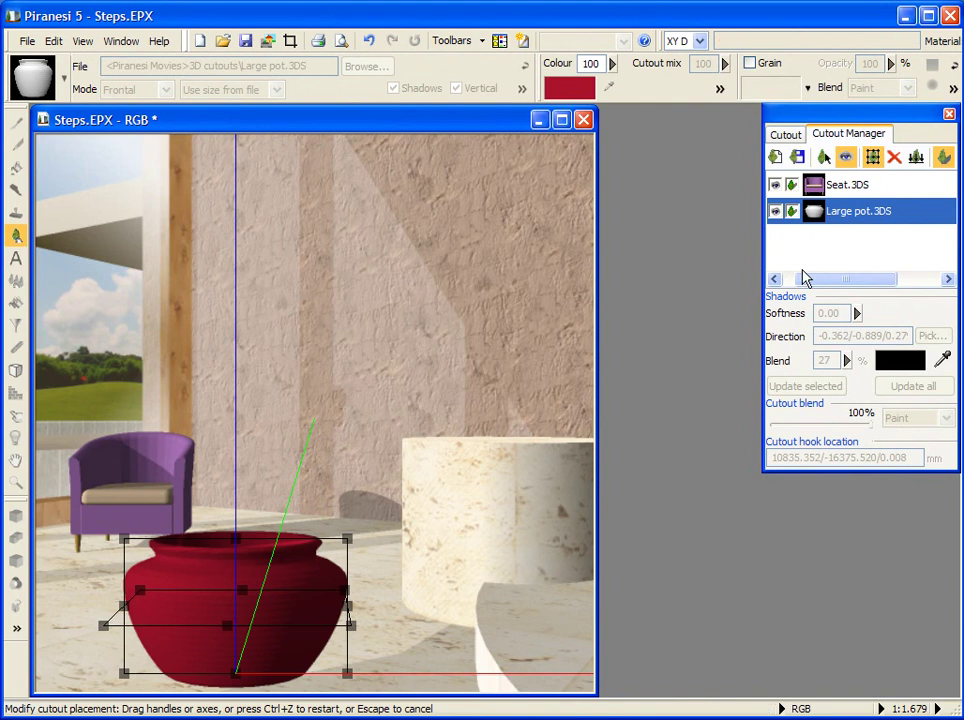
left_click(786, 136)
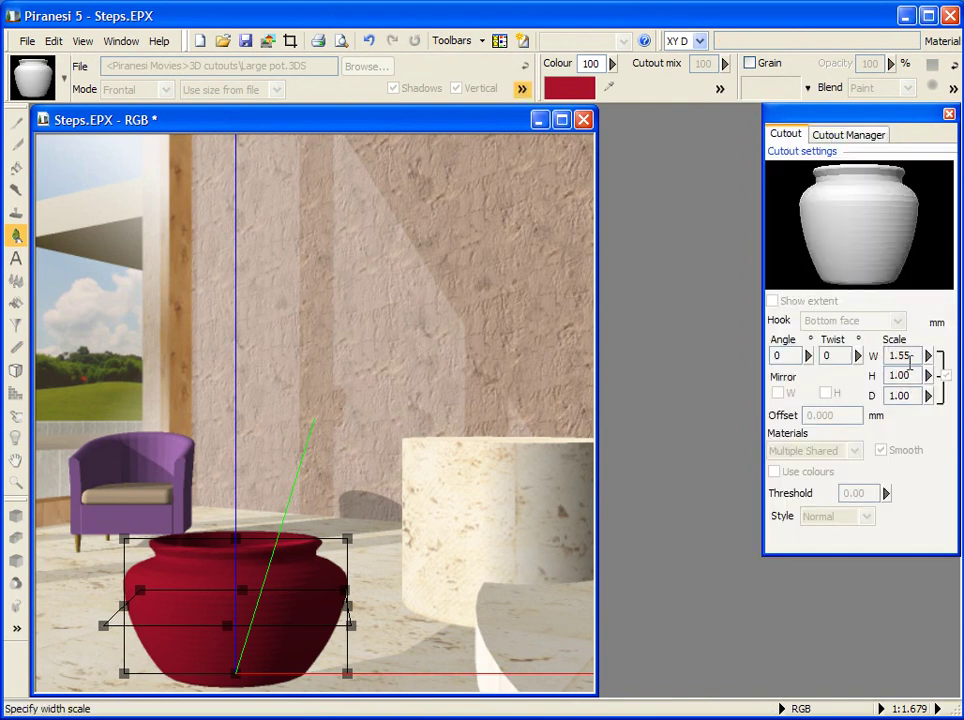
left_click(368, 43)
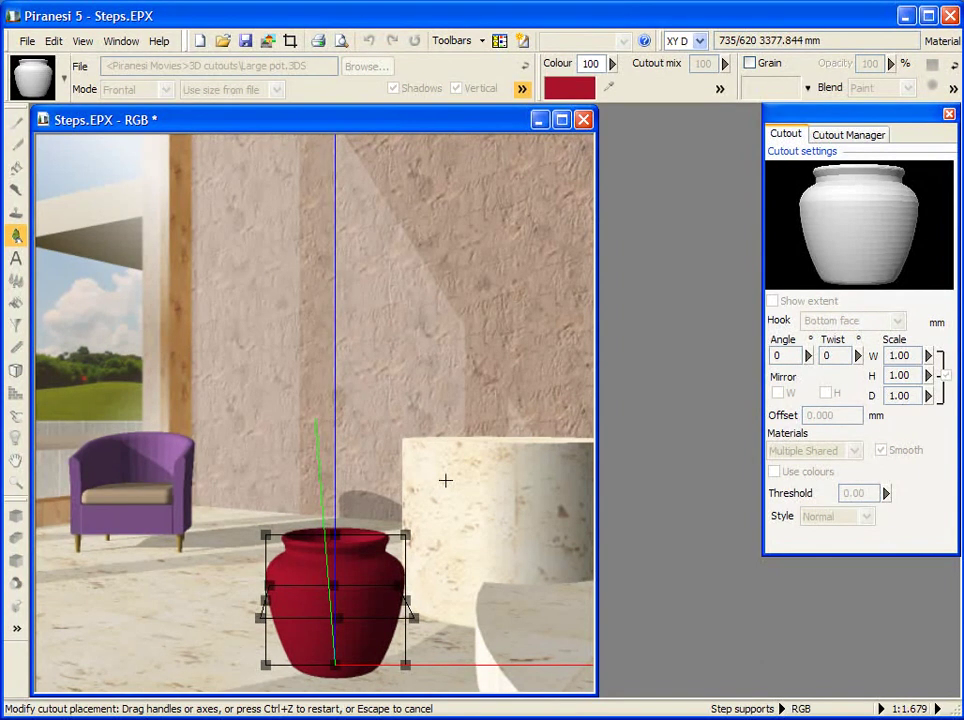
left_click_drag(405, 600, 453, 600)
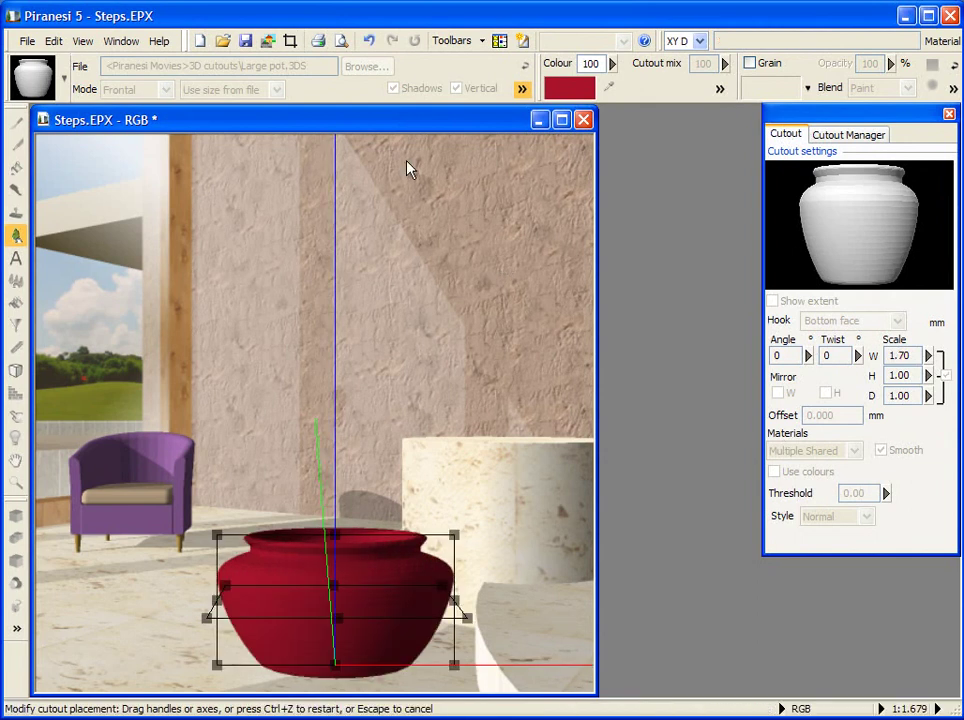
left_click(369, 41)
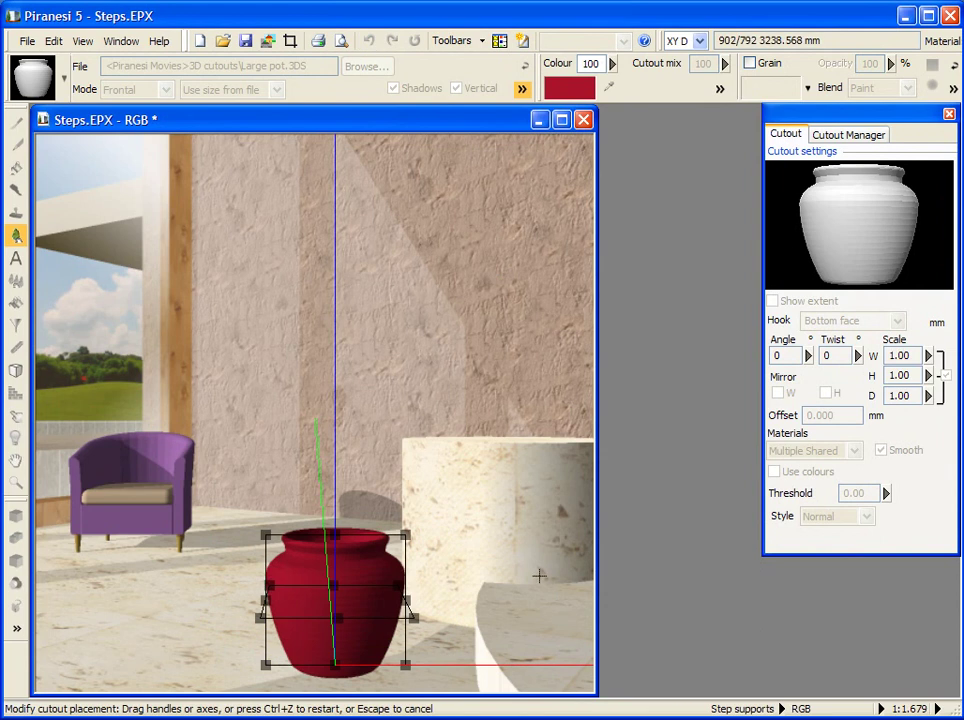
left_click_drag(405, 535, 329, 428)
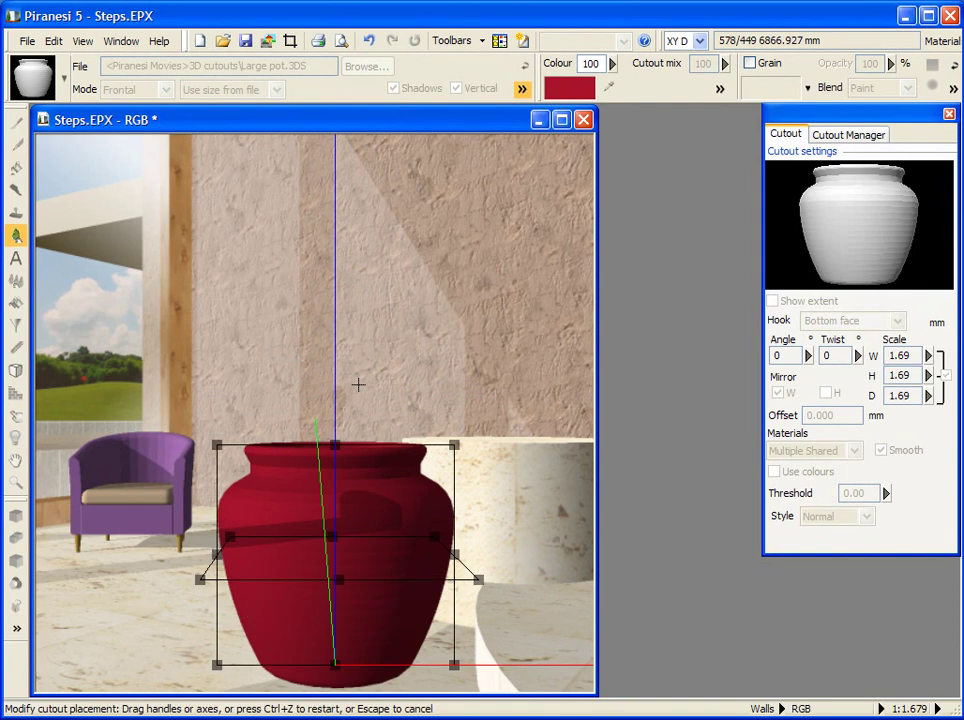
left_click(369, 41)
left_click(826, 134)
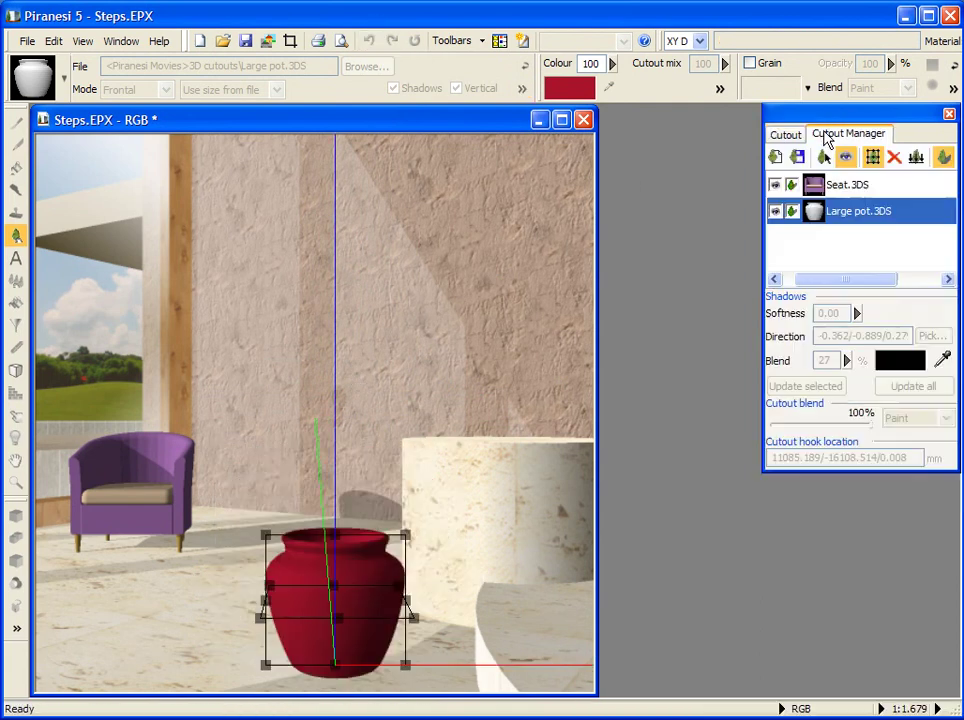
- Render cutout shadows and reorient the armchair by adjusting and swapping its cutout axes
left_click(872, 158)
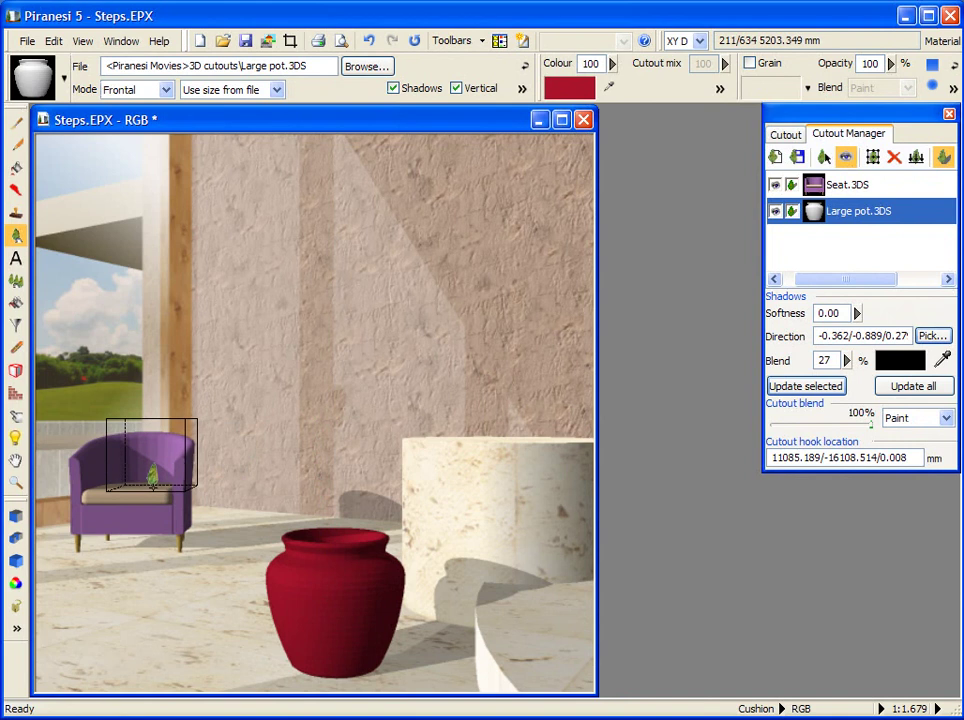
left_click(151, 485)
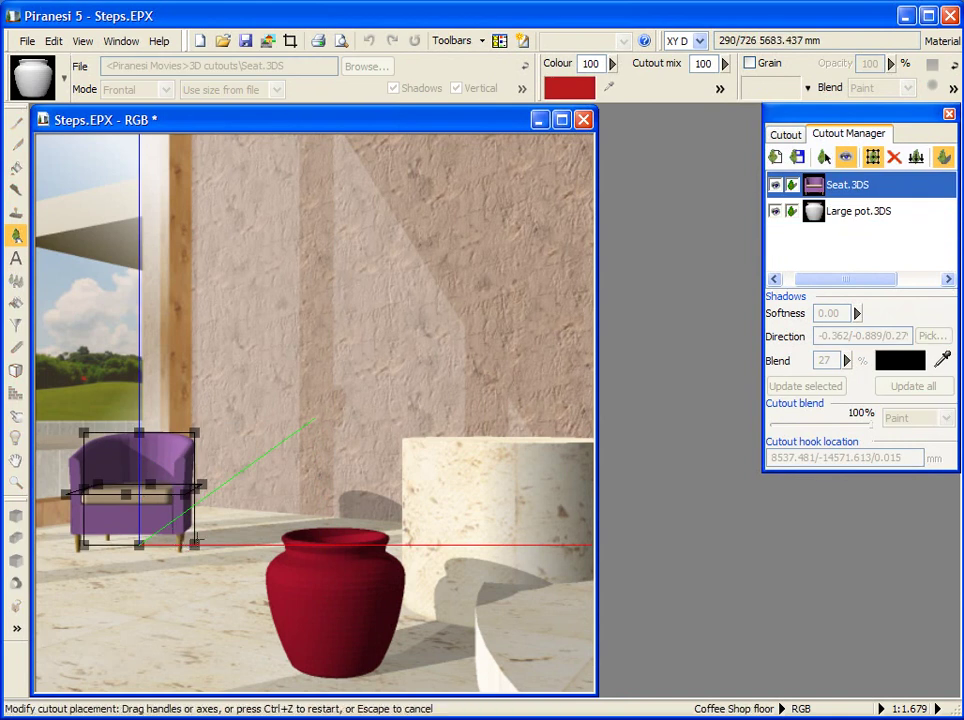
left_click_drag(225, 543, 161, 566)
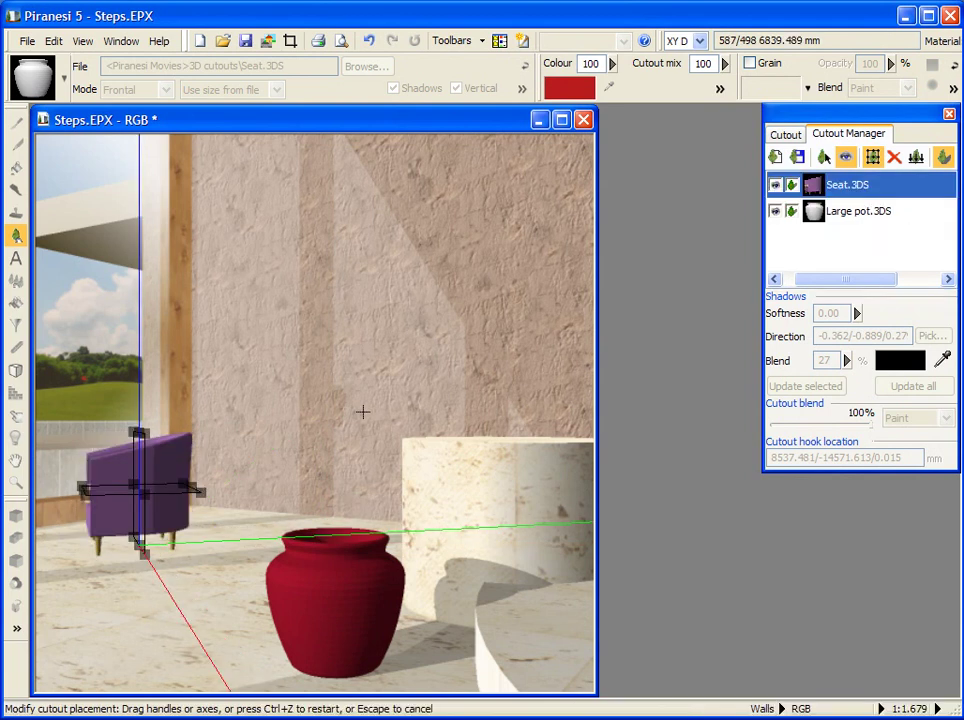
left_click(210, 534)
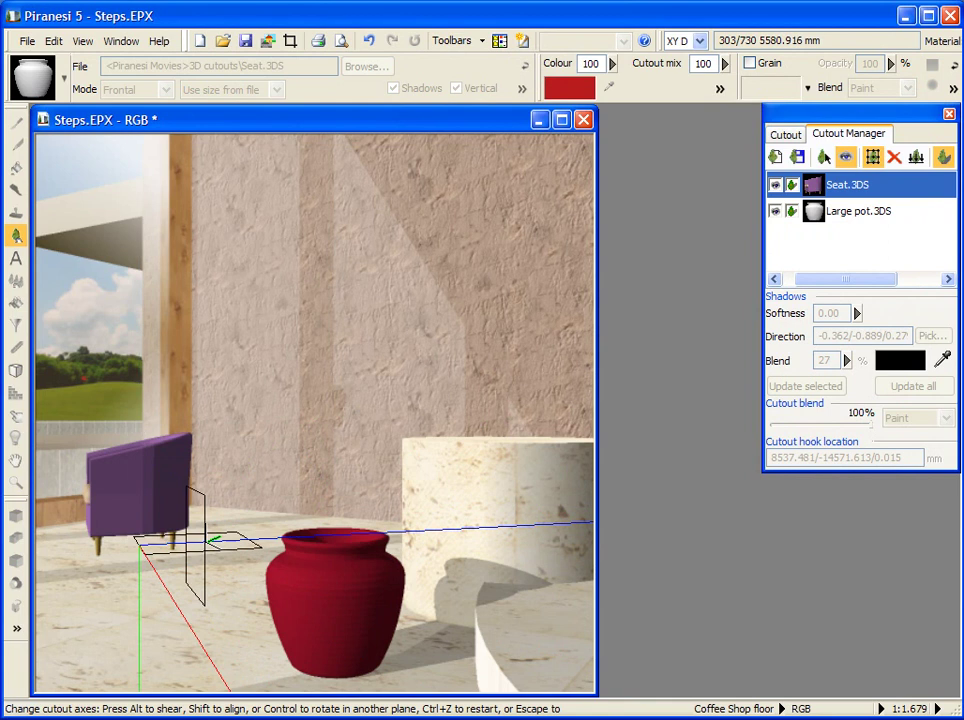
left_click(212, 540)
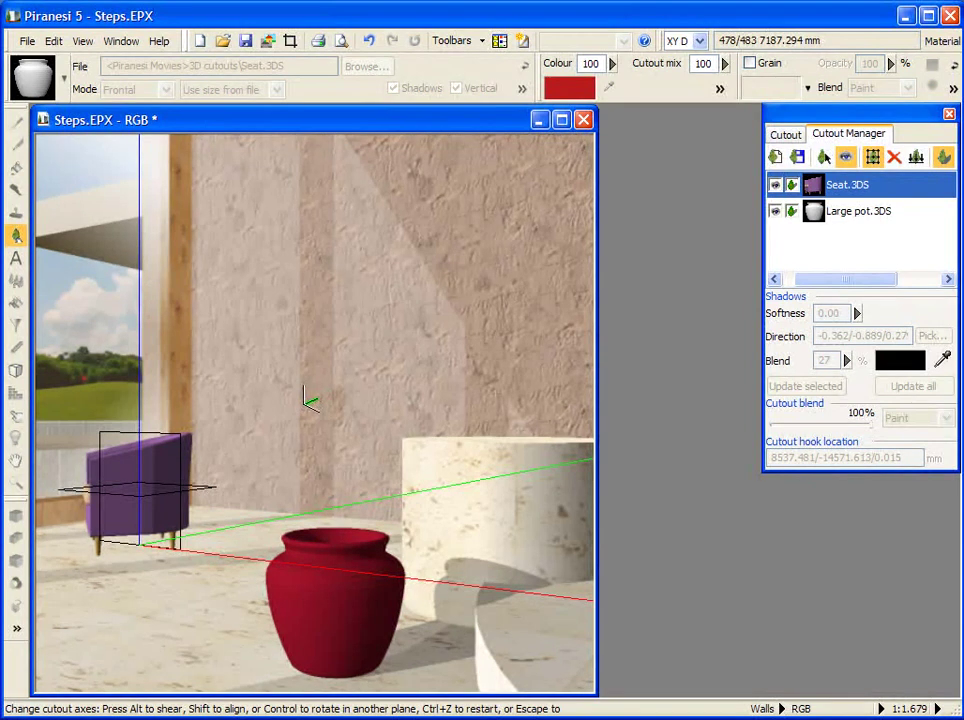
left_click(308, 400)
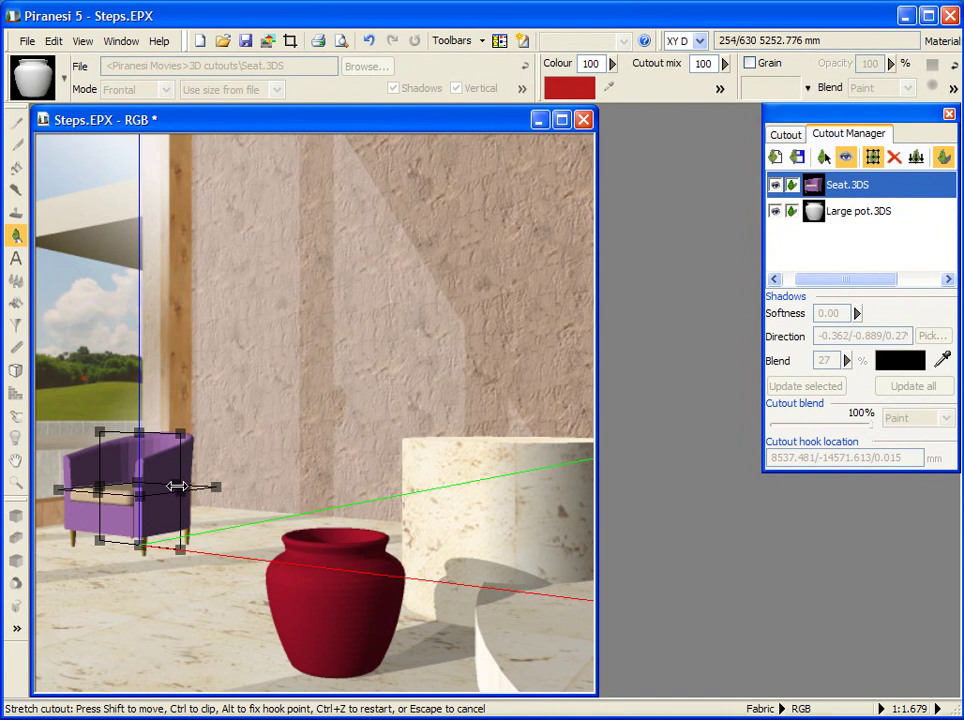
- Move the armchair right against the wall behind the pot, then reselect the pot
left_click_drag(176, 486, 359, 475, "shift")
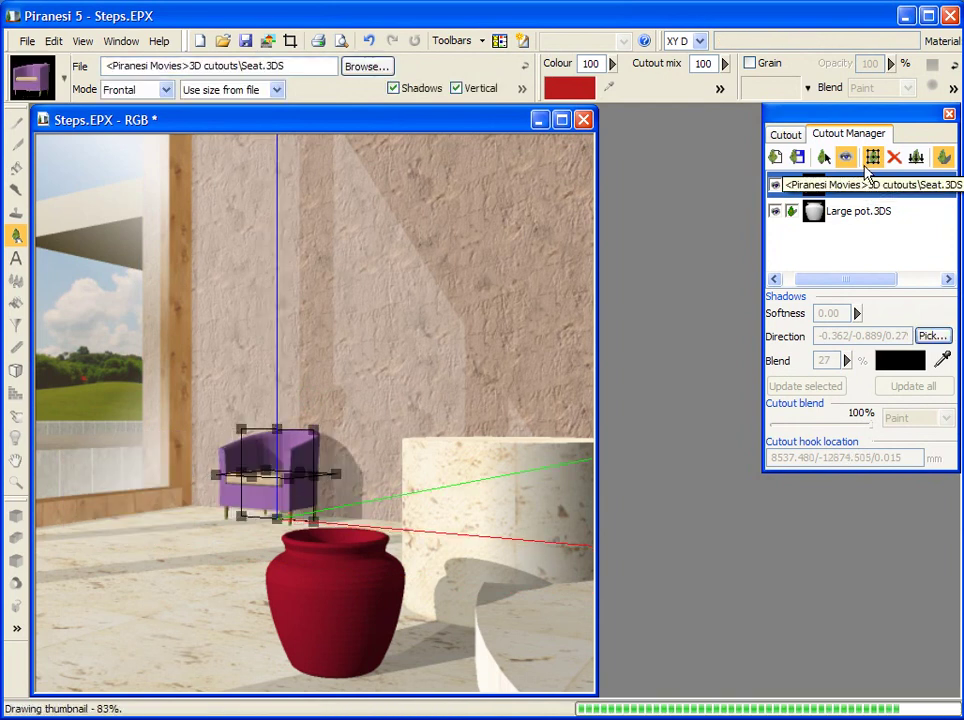
left_click(835, 185)
left_click(823, 157)
left_click(358, 600)
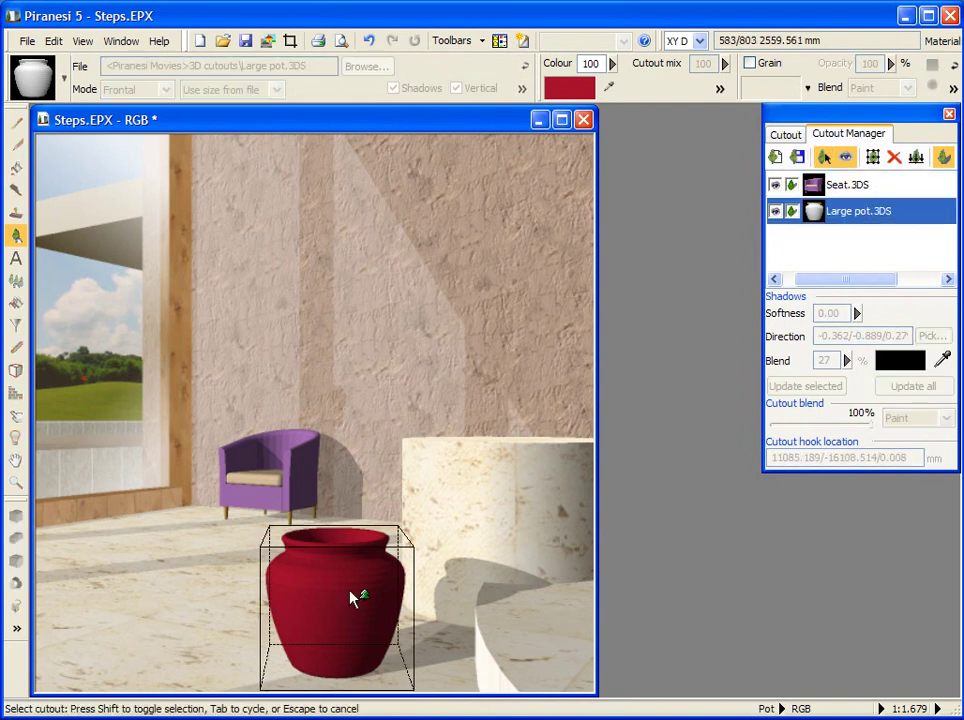
- Stretch the pot taller, narrow its right side, tilt its axes, and re-render its shadow
left_click(872, 158)
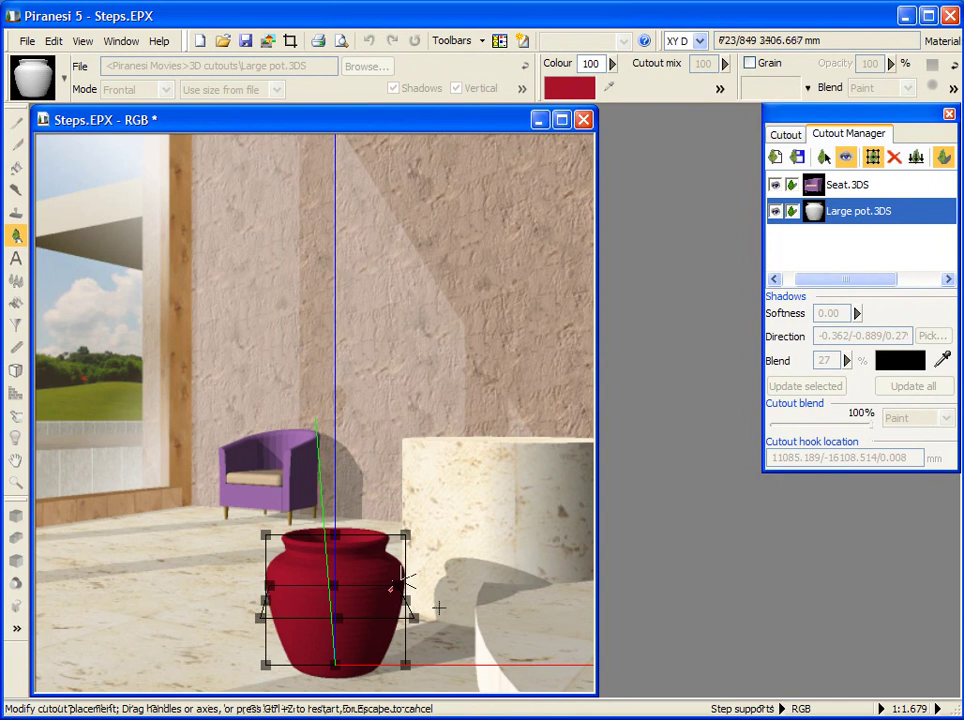
mouse_move(336, 533)
left_mouse_down()
mouse_move(336, 479)
mouse_move(337, 515)
left_mouse_up()
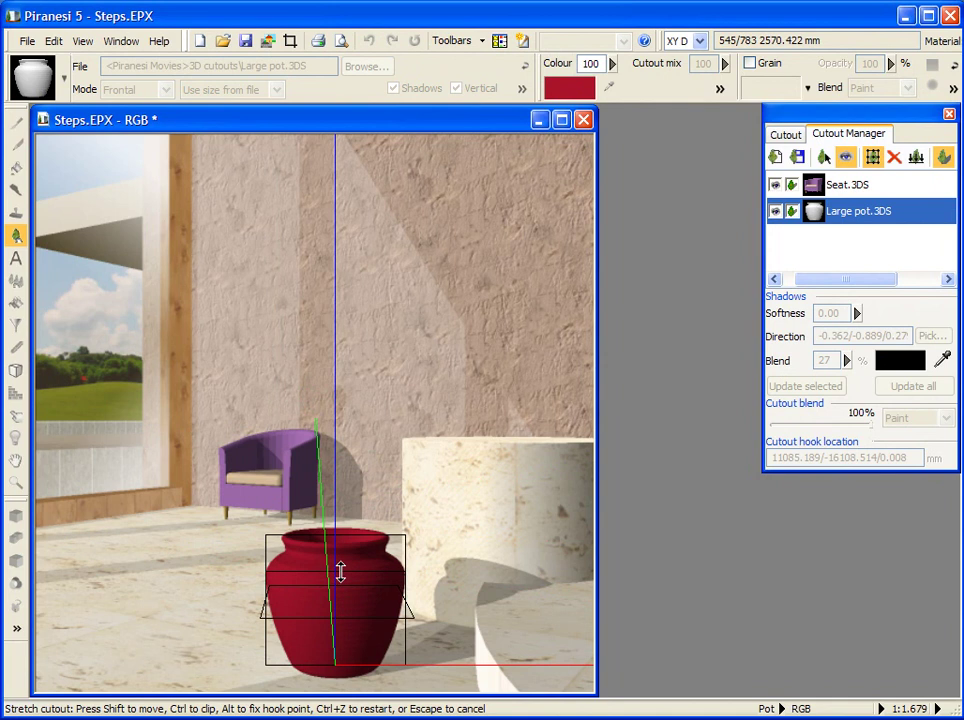
scroll(312, 430, "up", 3)
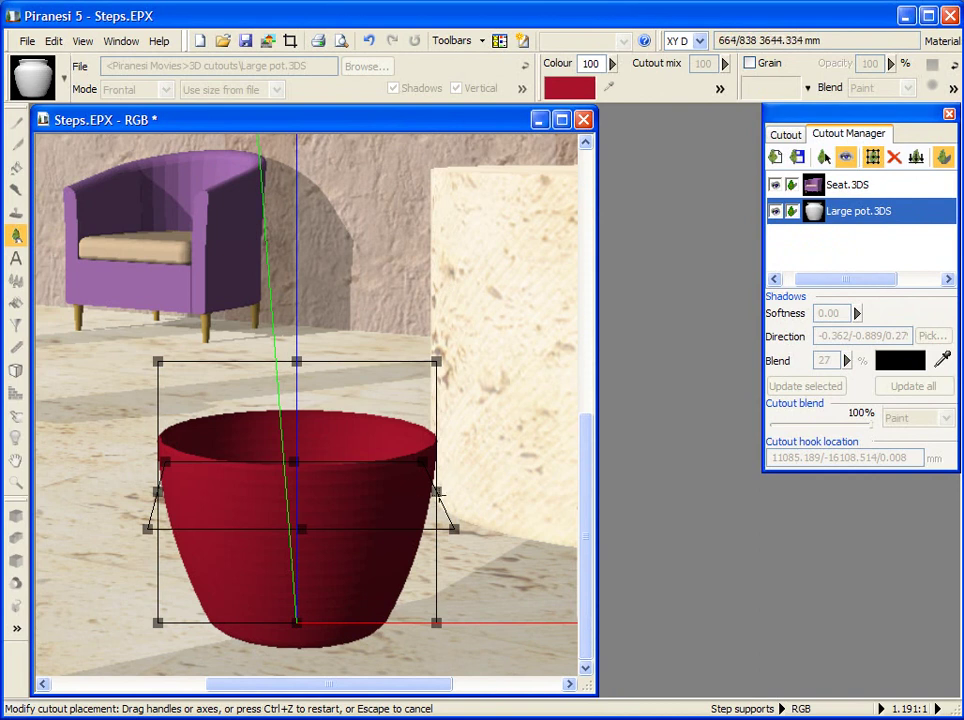
left_click_drag(437, 492, 349, 491, "ctrl")
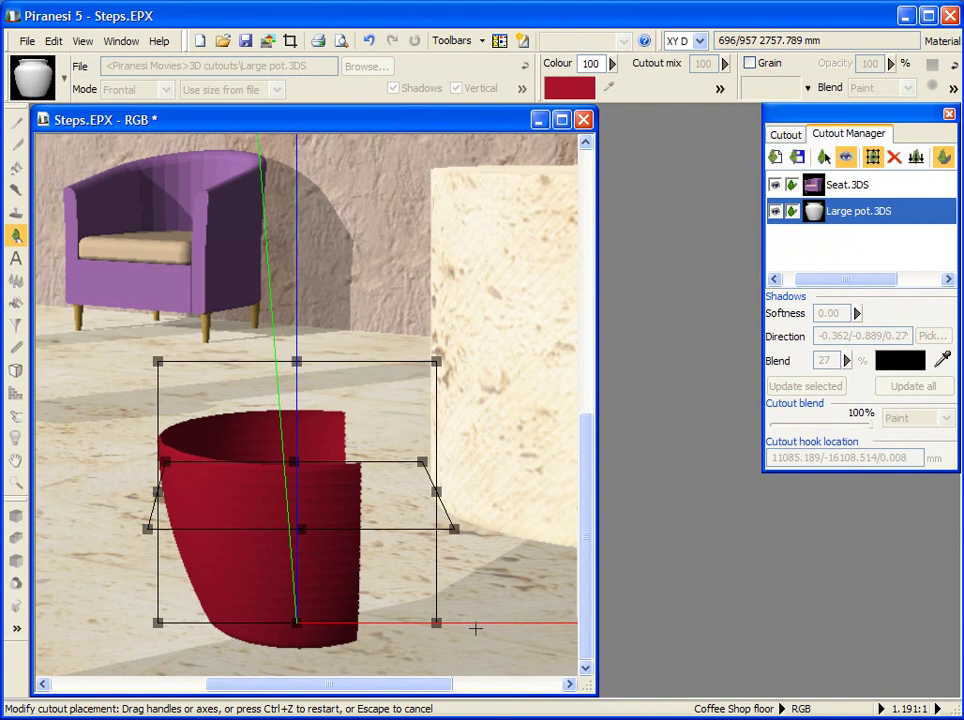
left_click_drag(484, 619, 440, 645)
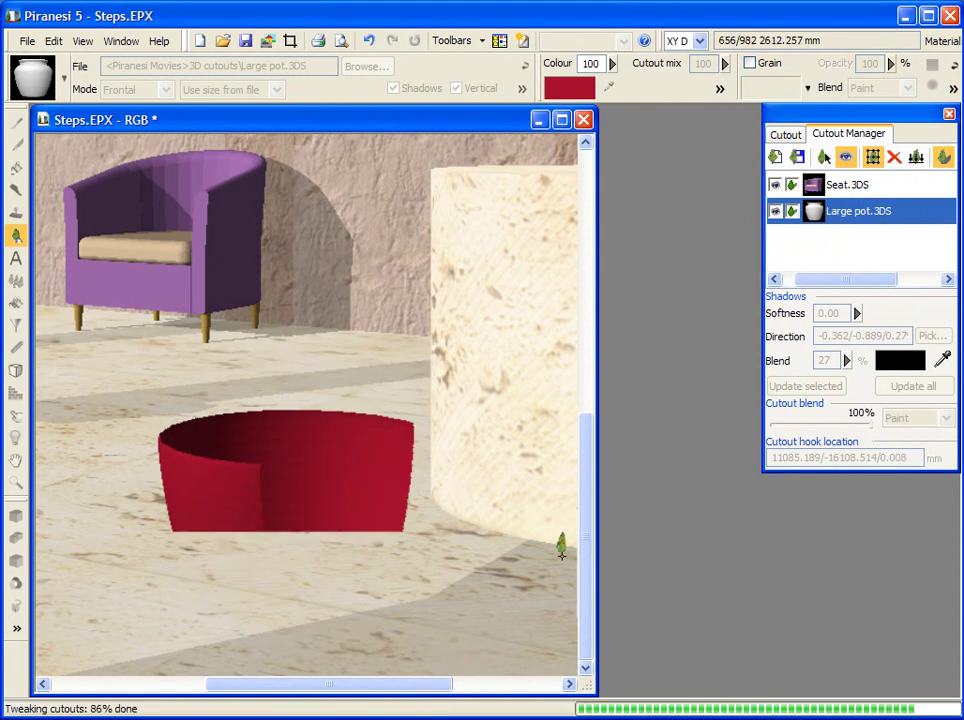
left_click(872, 157)
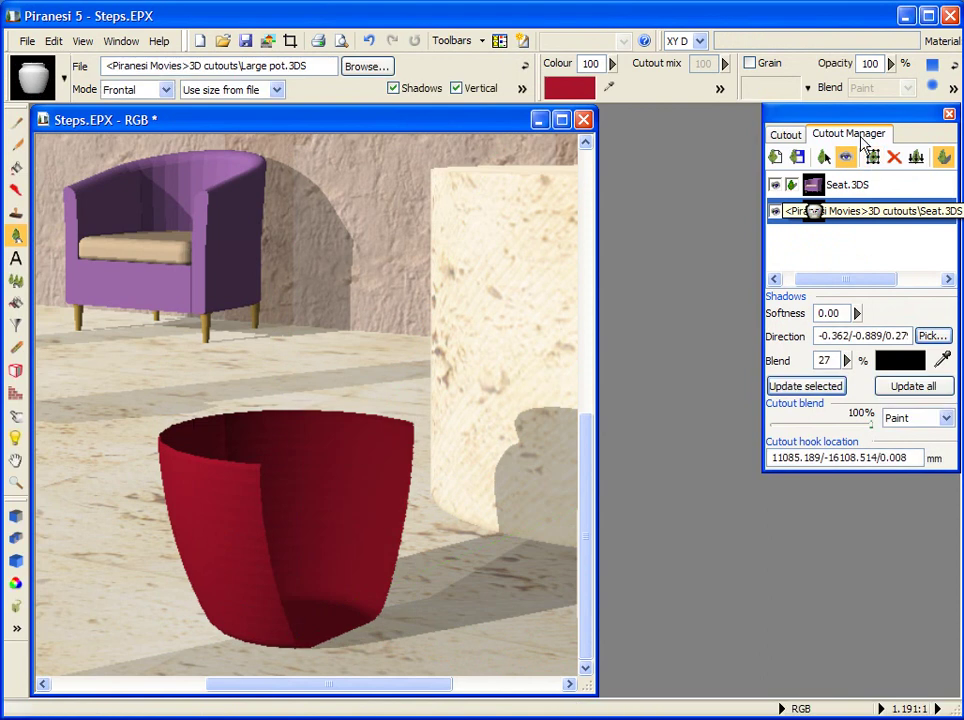
left_click(28, 42)
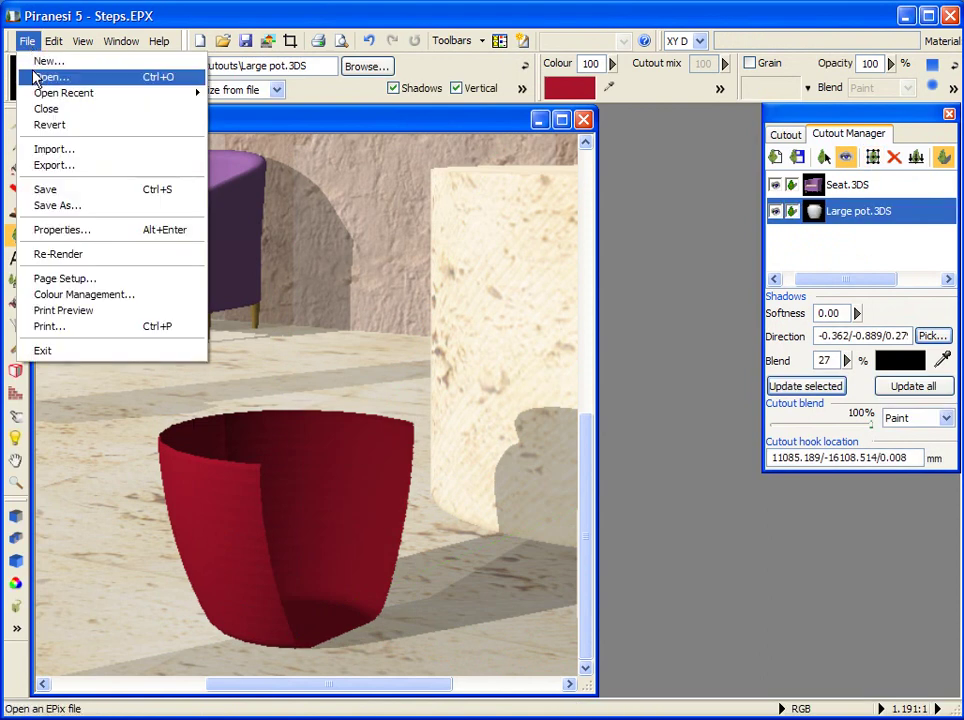
- Open the Hotel.epx scene and switch to the Text tool
left_click(40, 77)
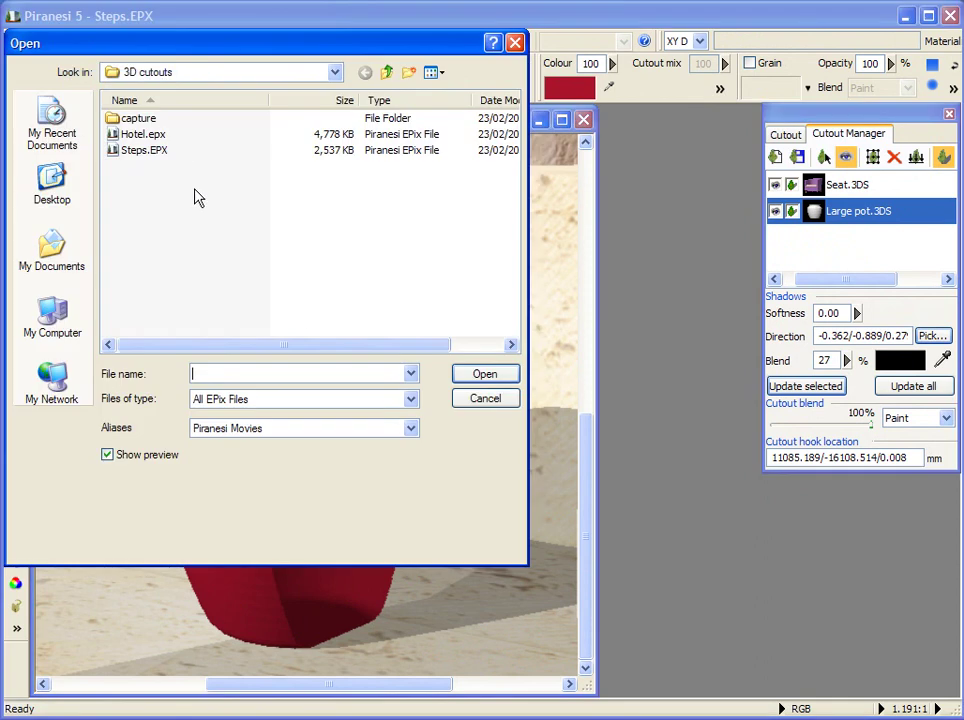
left_click(140, 134)
left_click(472, 373)
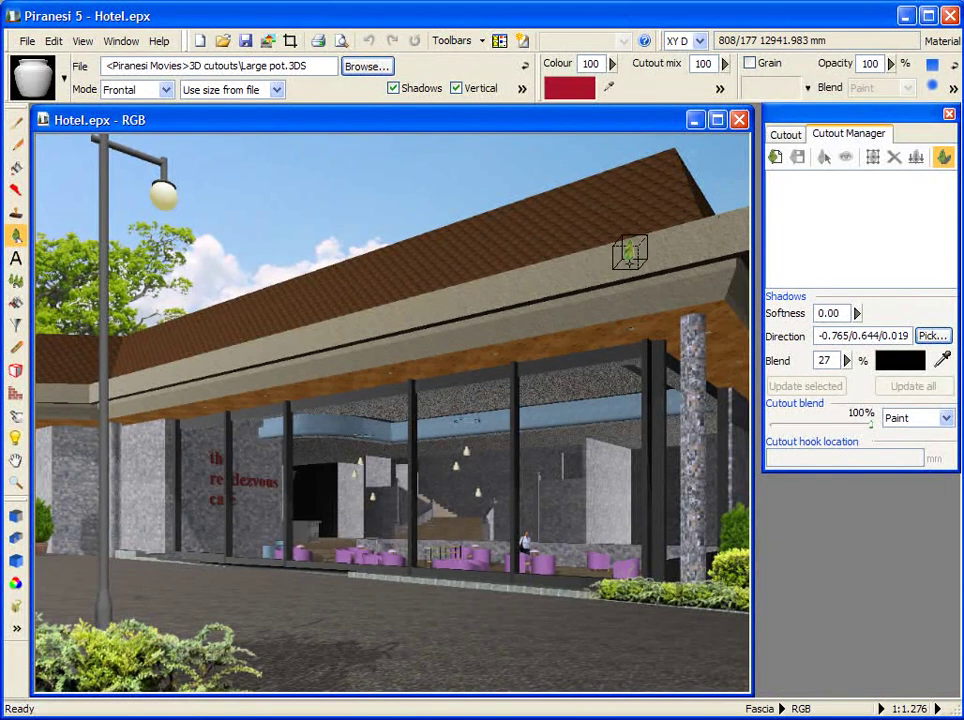
left_click(16, 258)
- Place HOTEL text 3000 mm wide, default font, on the roof fascia above the entrance
left_click(263, 67)
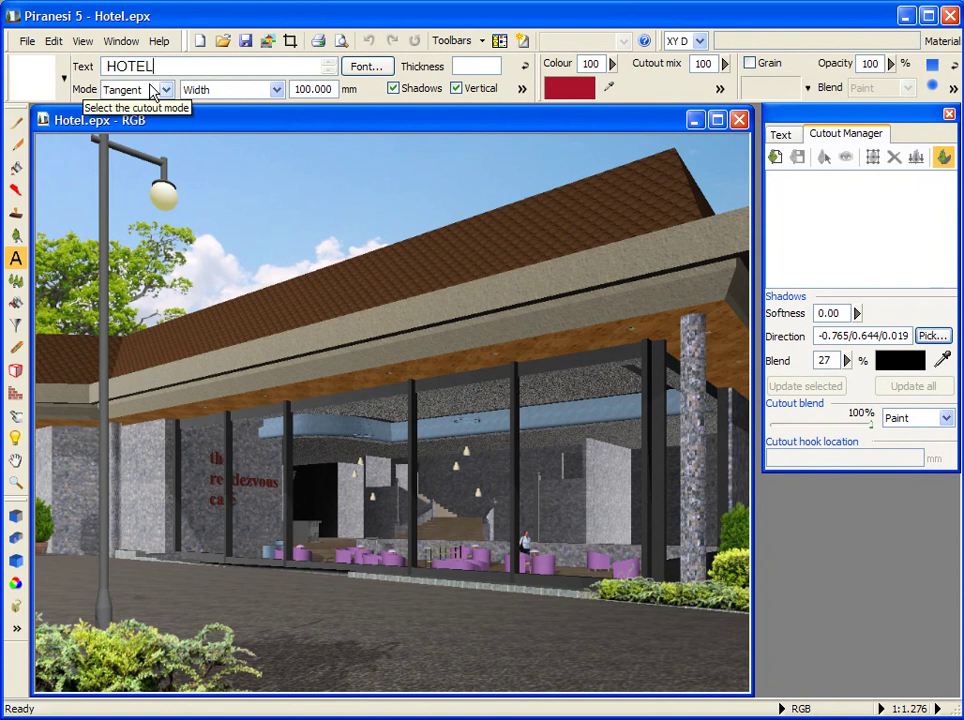
left_click(365, 67)
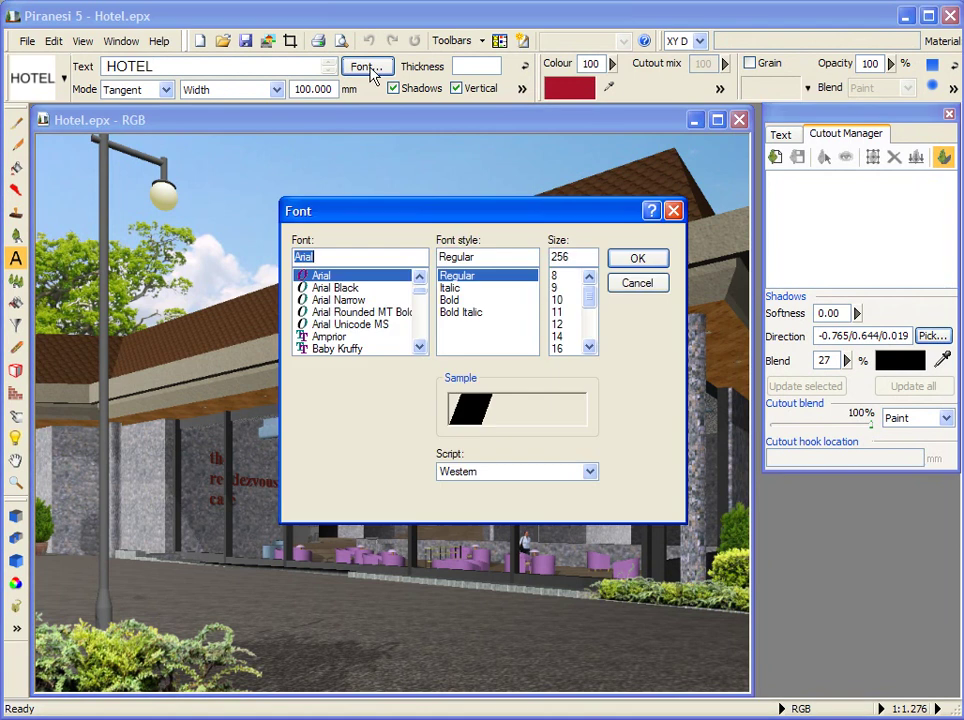
left_click(637, 284)
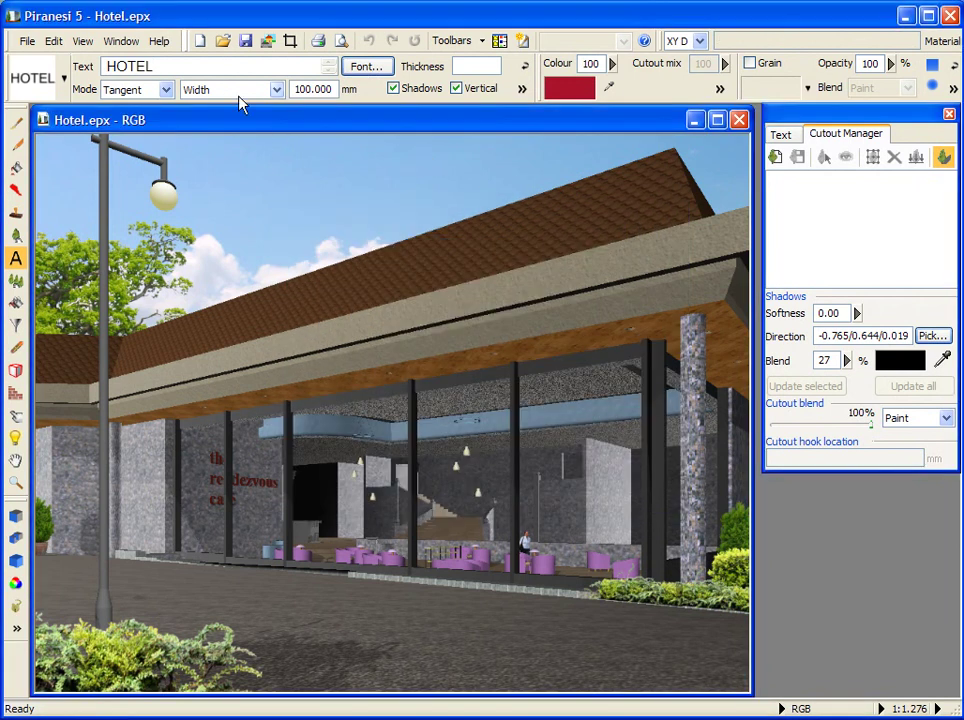
left_click_drag(295, 89, 327, 88)
type("3000")
key("Return")
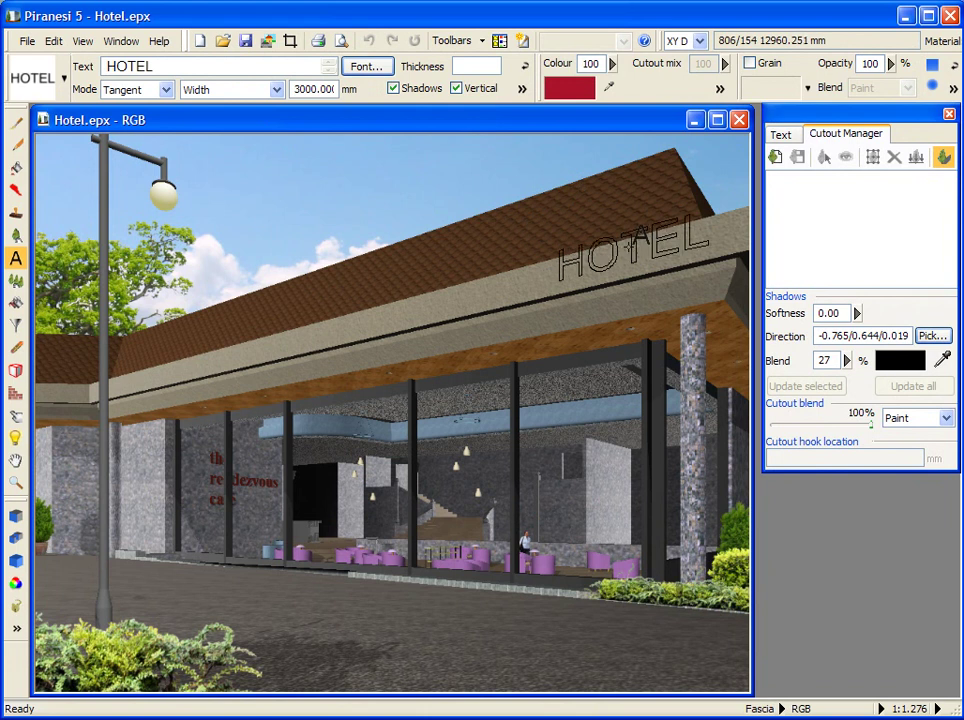
left_click(633, 238)
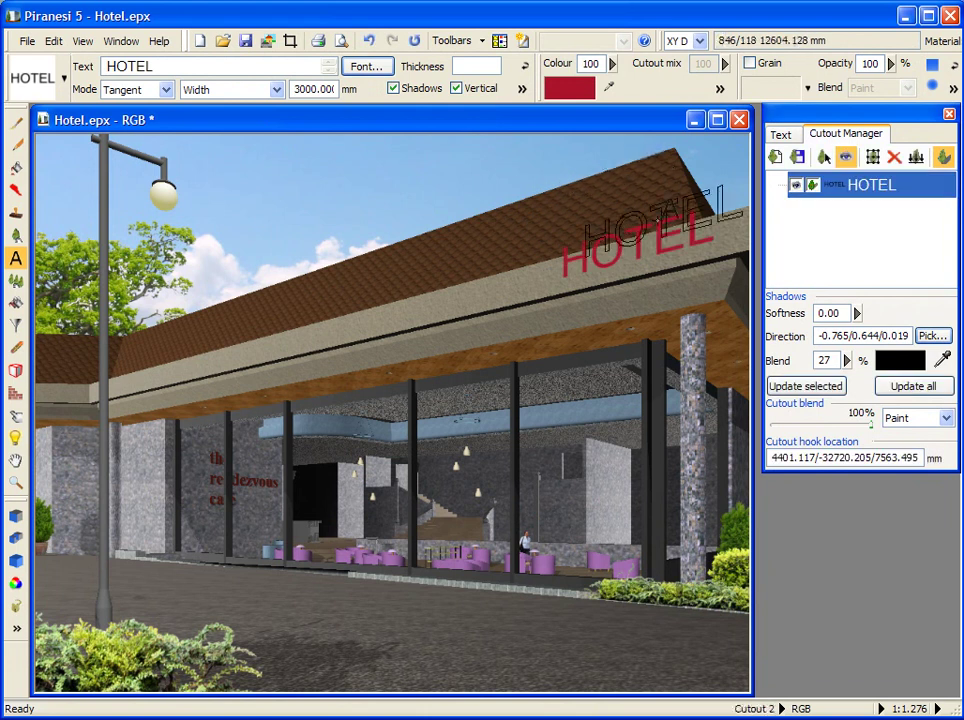
scroll(533, 140, "up", 2)
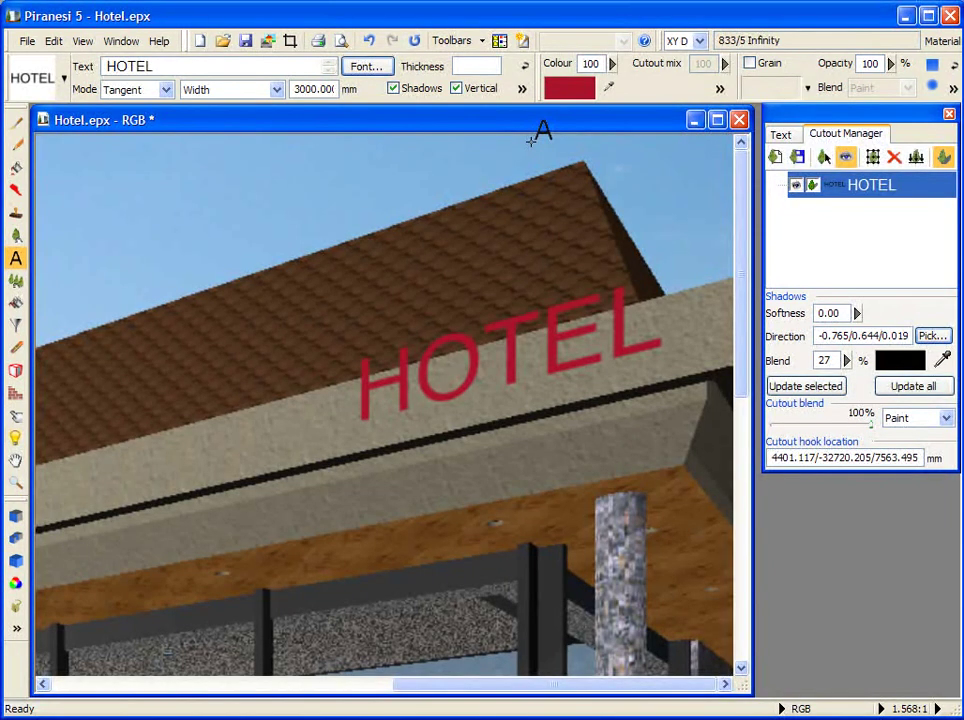
- Give the HOTEL lettering 200 mm thickness and a 300 mm offset, then reapply it
left_click(476, 66)
type("200")
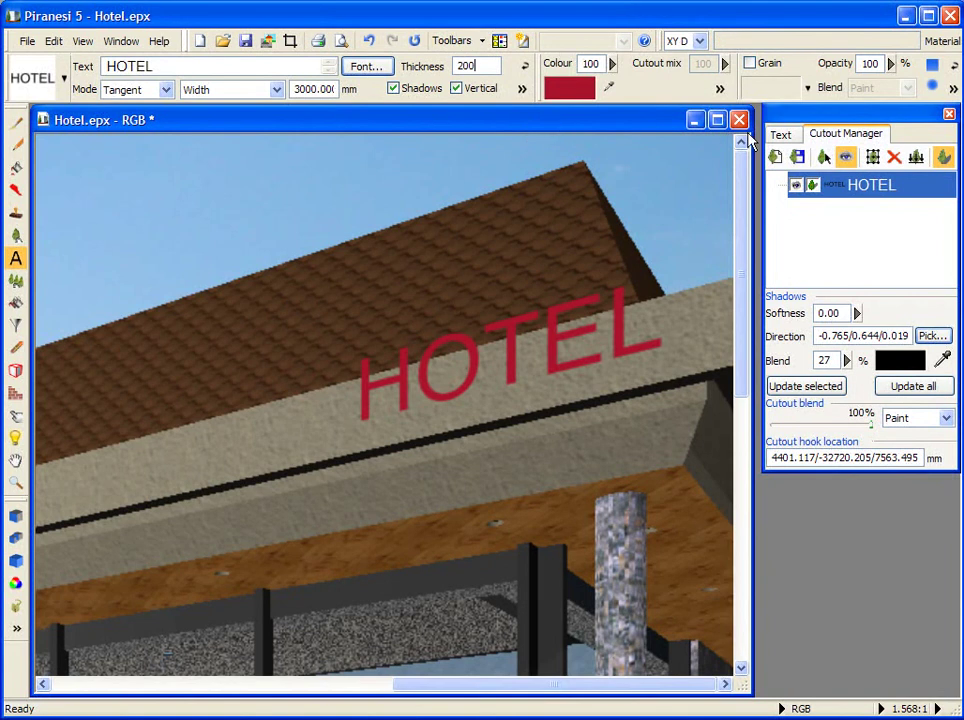
key("Return")
left_click(781, 134)
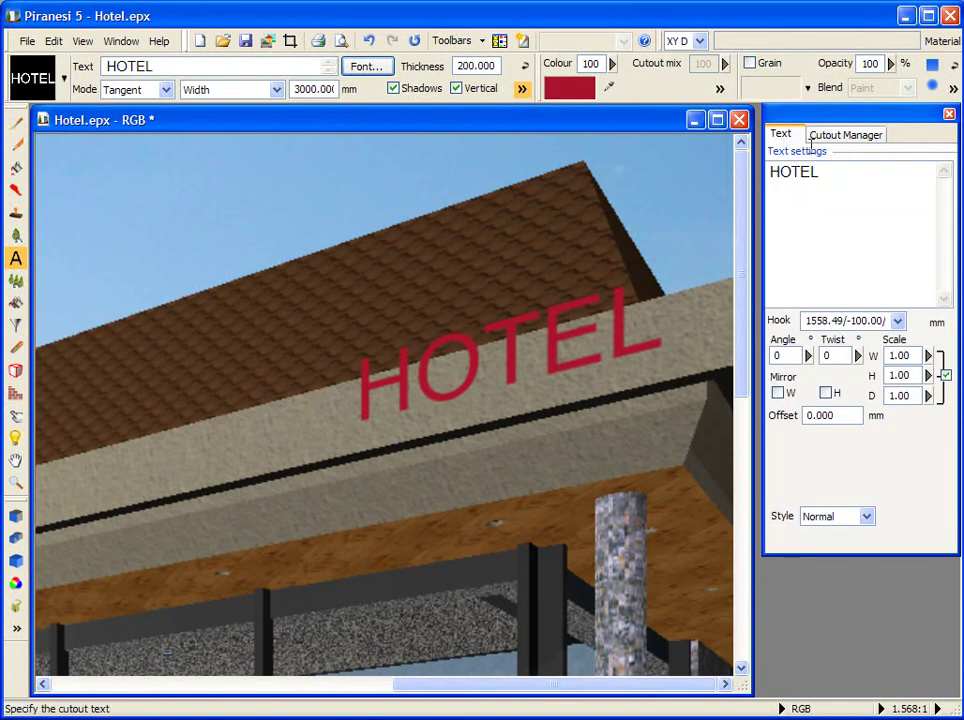
left_click_drag(834, 415, 790, 424)
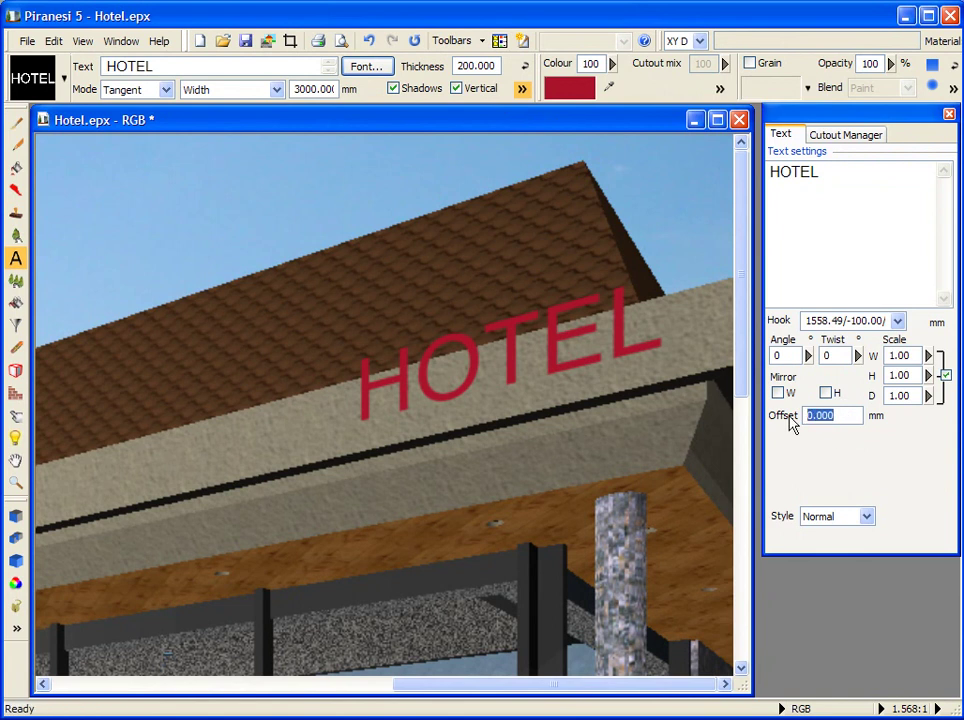
type("300")
key("Return")
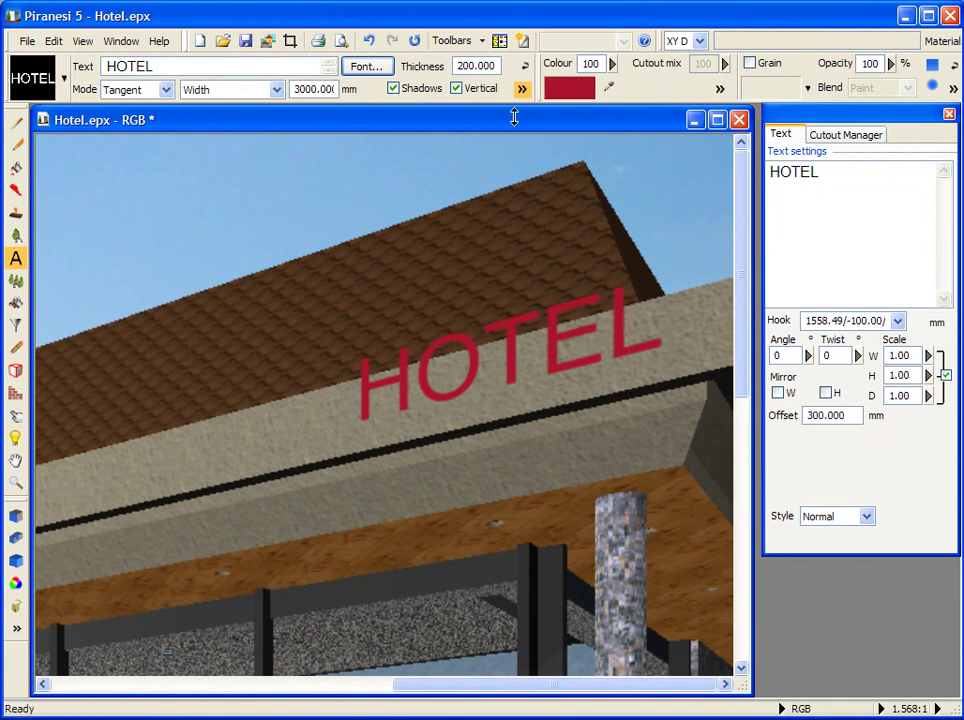
left_click(414, 43)
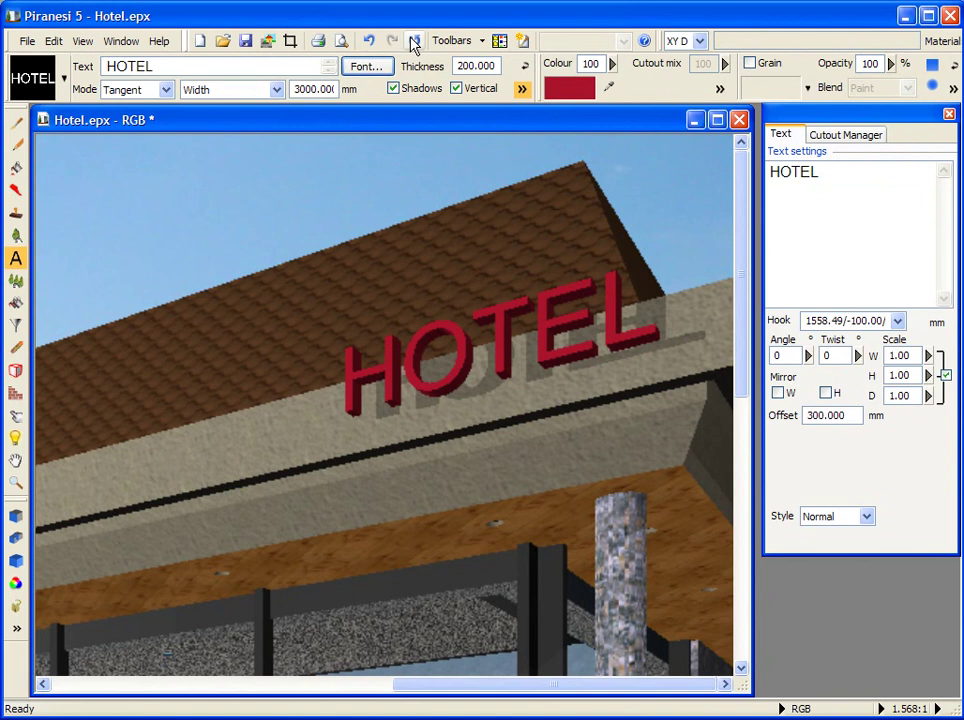
scroll(514, 252, "down", 2)
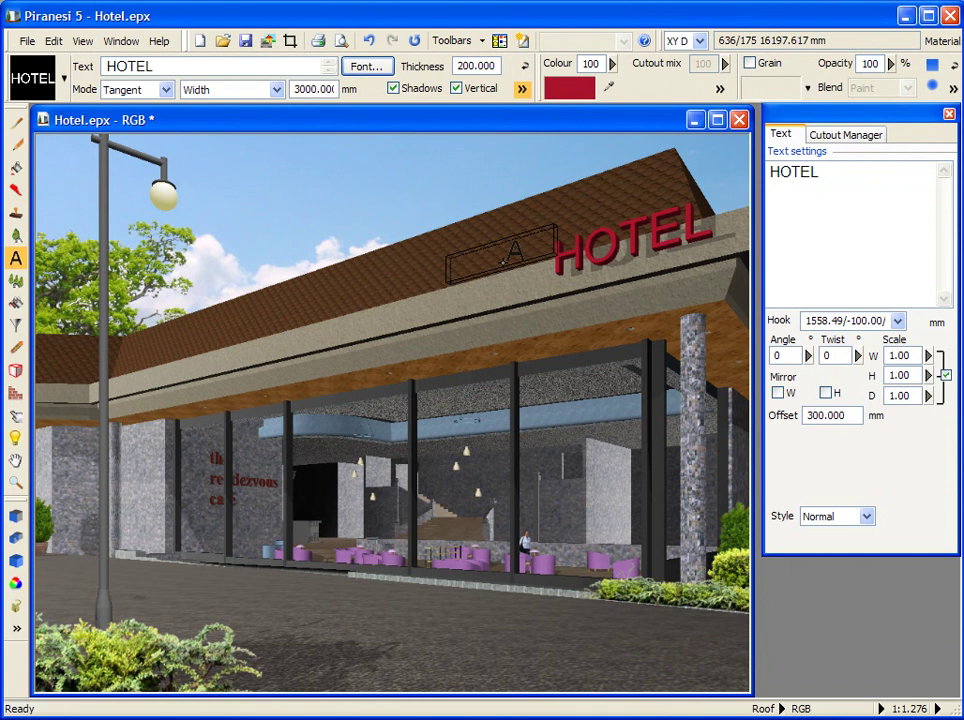
- Load S_AUTO2_BMW325ti.rpc as the cutout to place
left_click(16, 236)
left_click(366, 67)
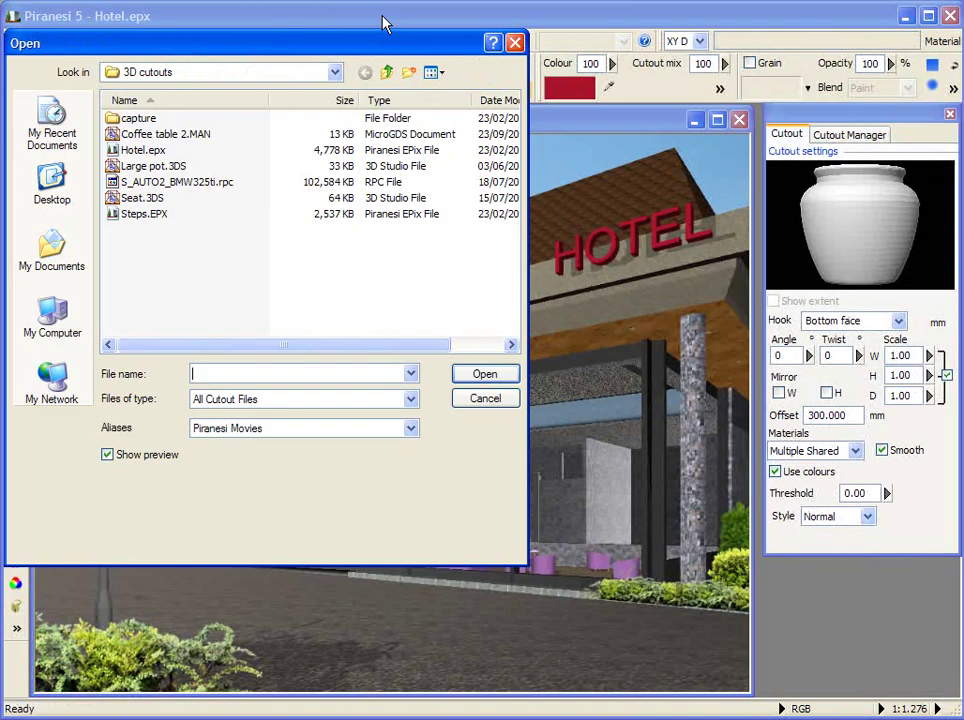
left_click(183, 182)
left_click(484, 374)
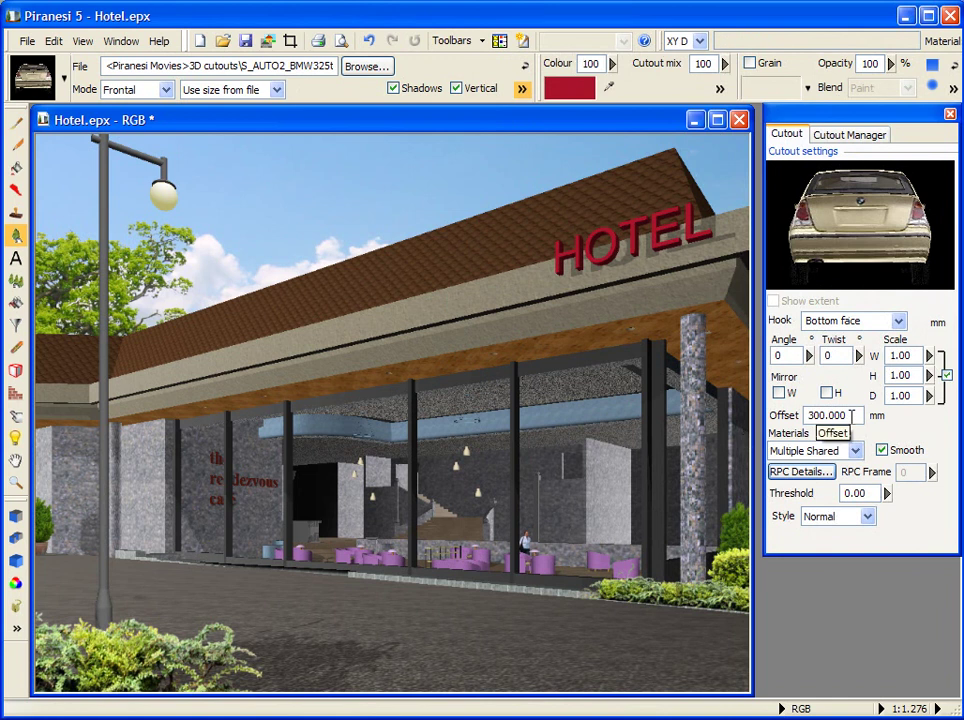
- Place the BMW car on the road in front of the hotel with Offset 0
left_click_drag(850, 414, 809, 417)
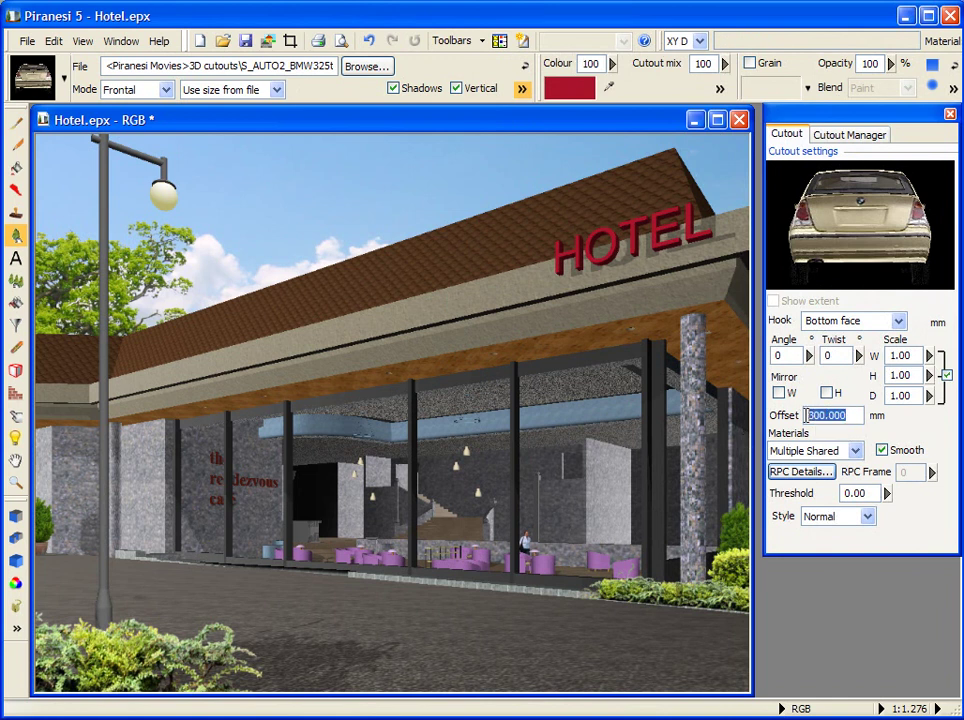
type("0")
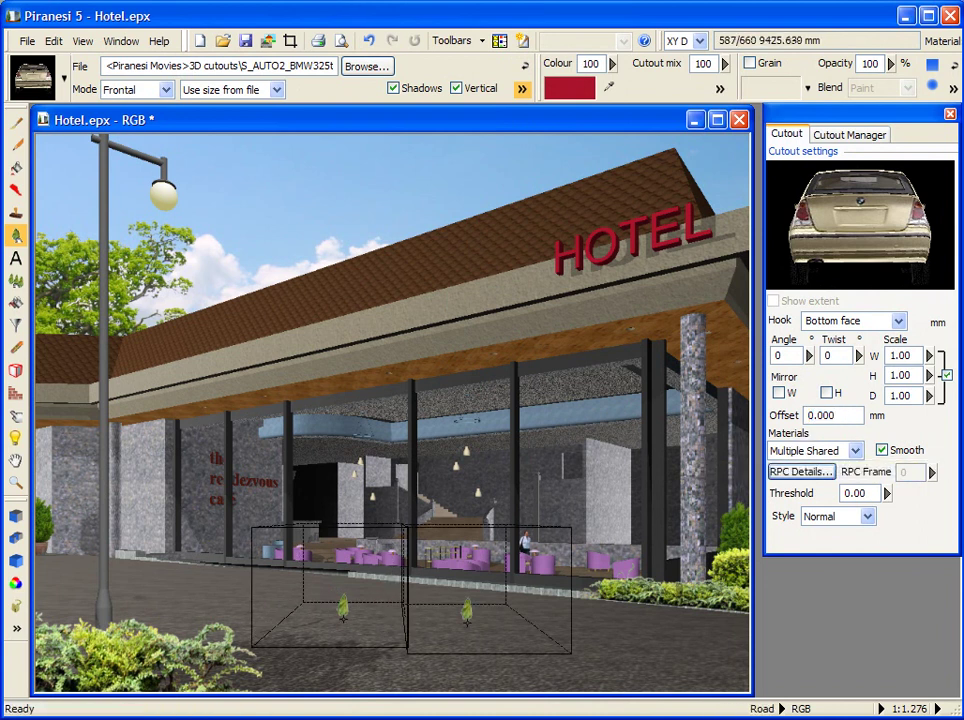
left_click(343, 612)
scroll(383, 521, "up", 3)
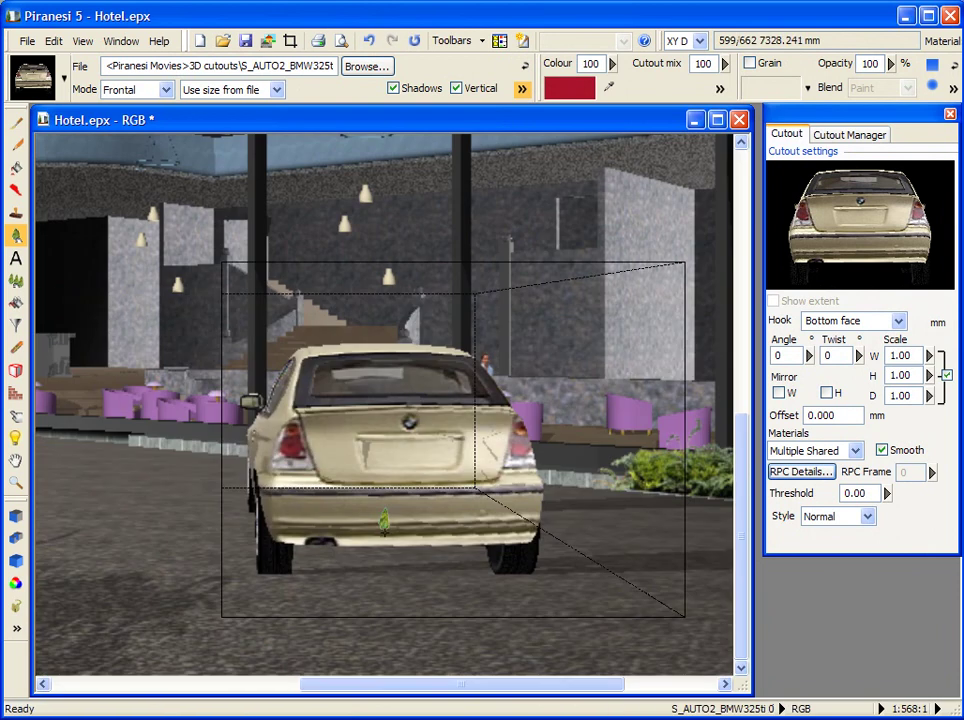
- Rotate the BMW car in Cutout Manager (Twist 45) so its side faces the viewer
left_click(872, 134)
left_click(873, 157)
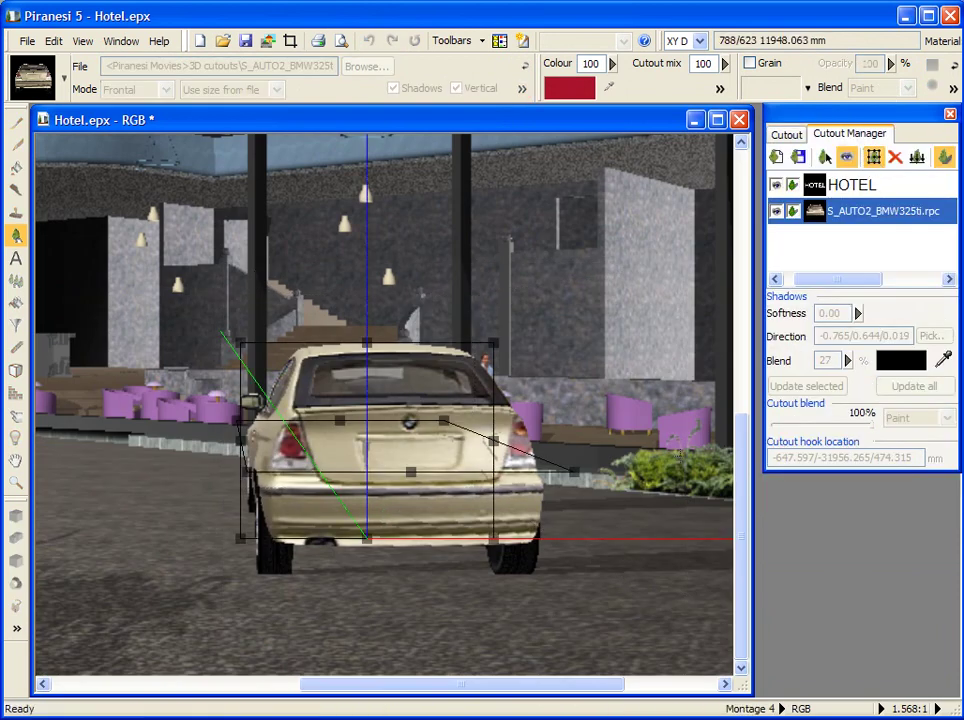
left_click_drag(614, 537, 607, 491)
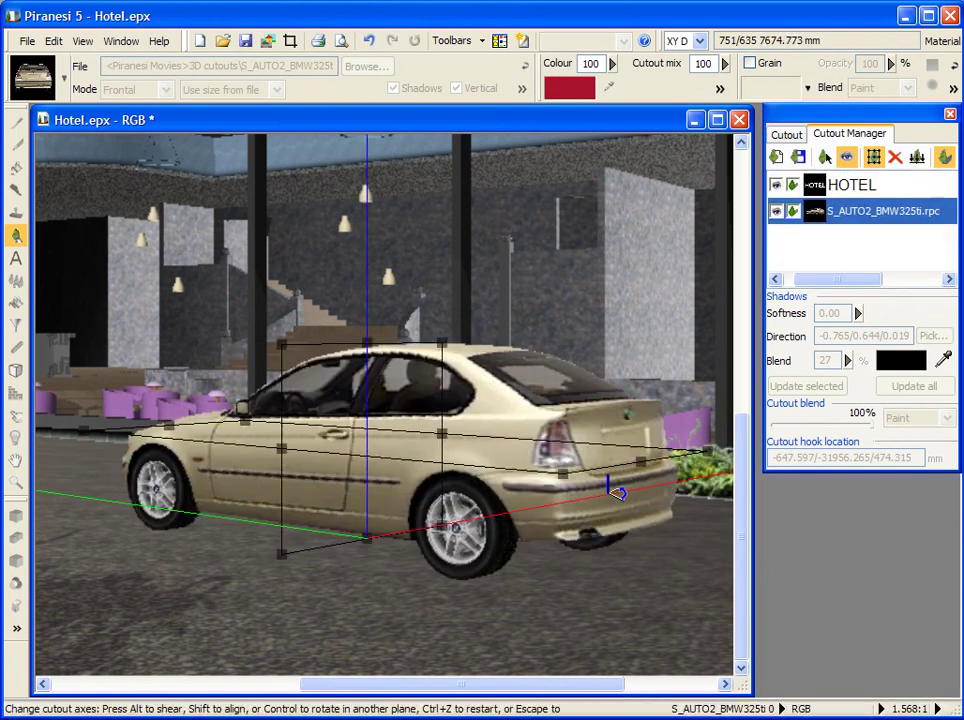
left_click(862, 212)
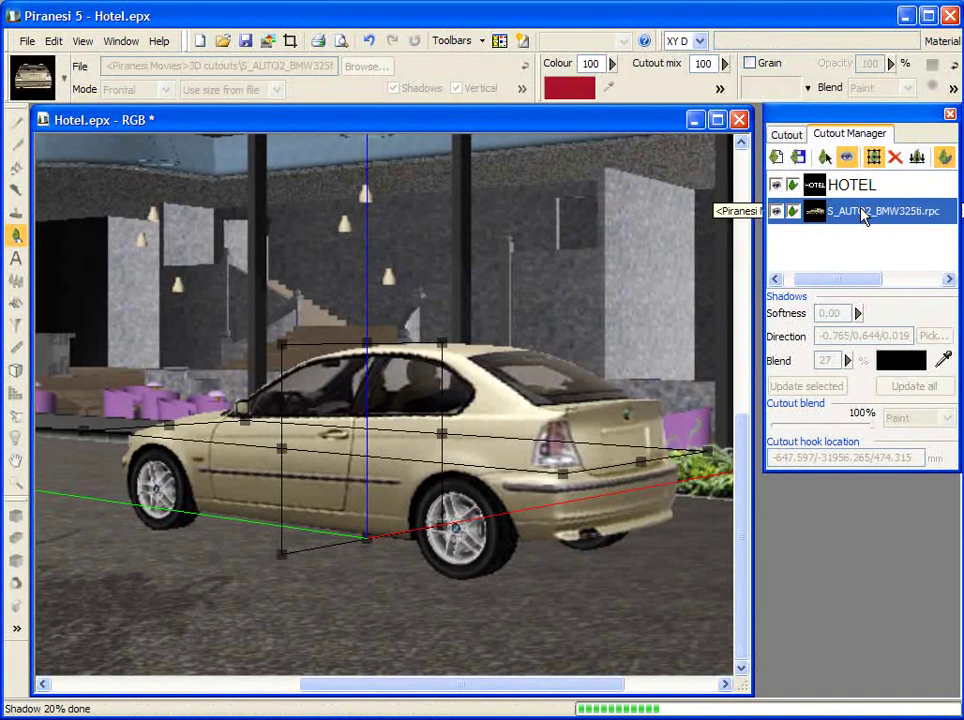
left_click(787, 136)
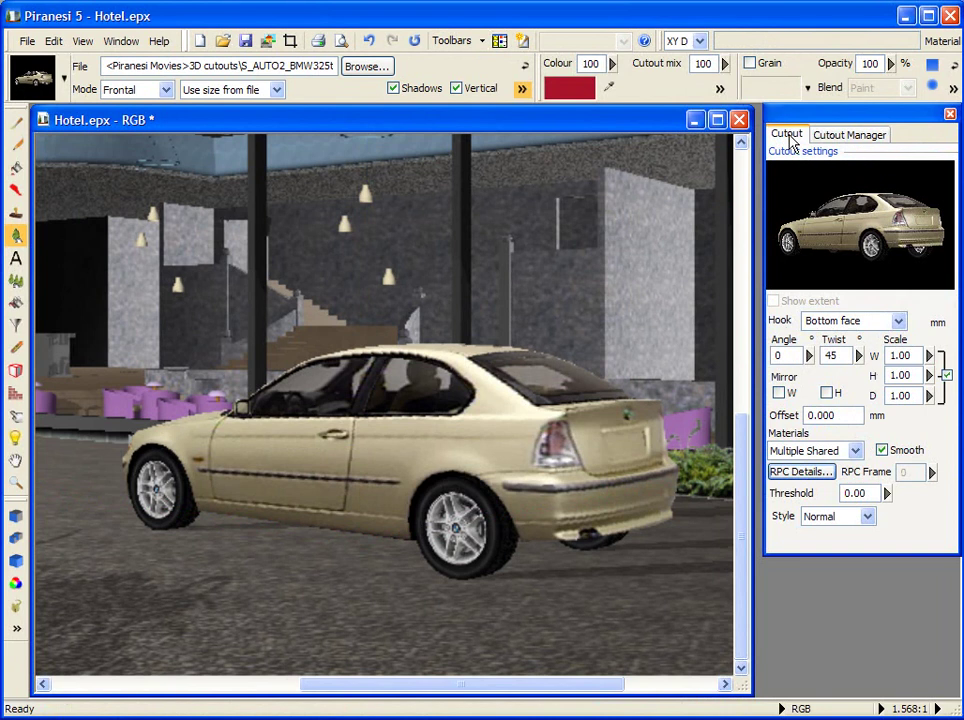
- In RPC Details, steer the BMW's front wheels, lower Tinting, add a License Plate, and reapply
left_click(805, 474)
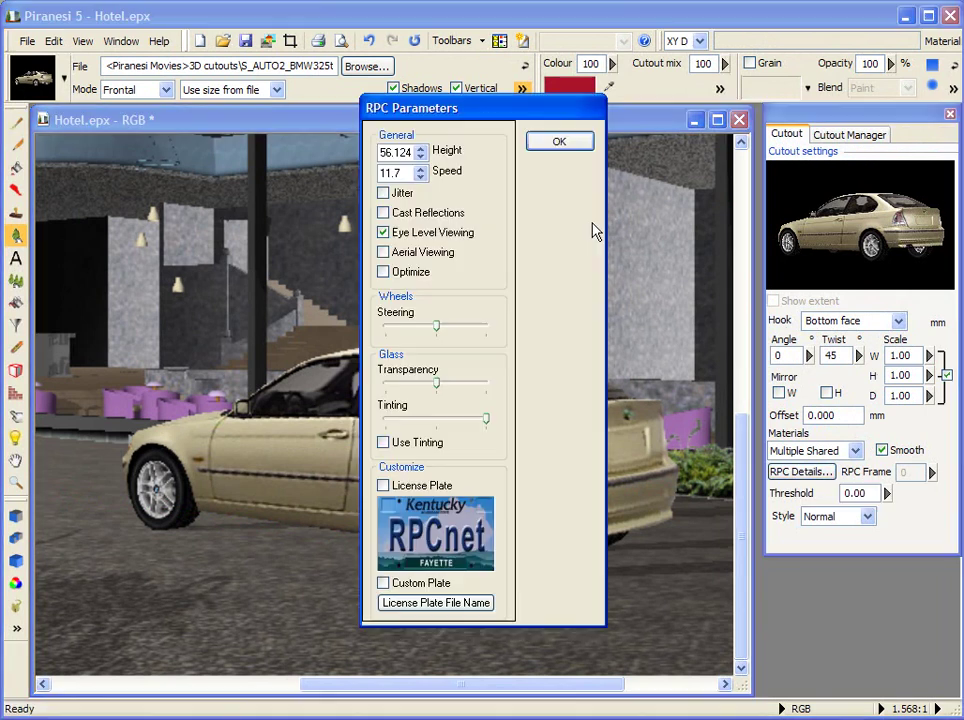
left_click_drag(482, 112, 787, 109)
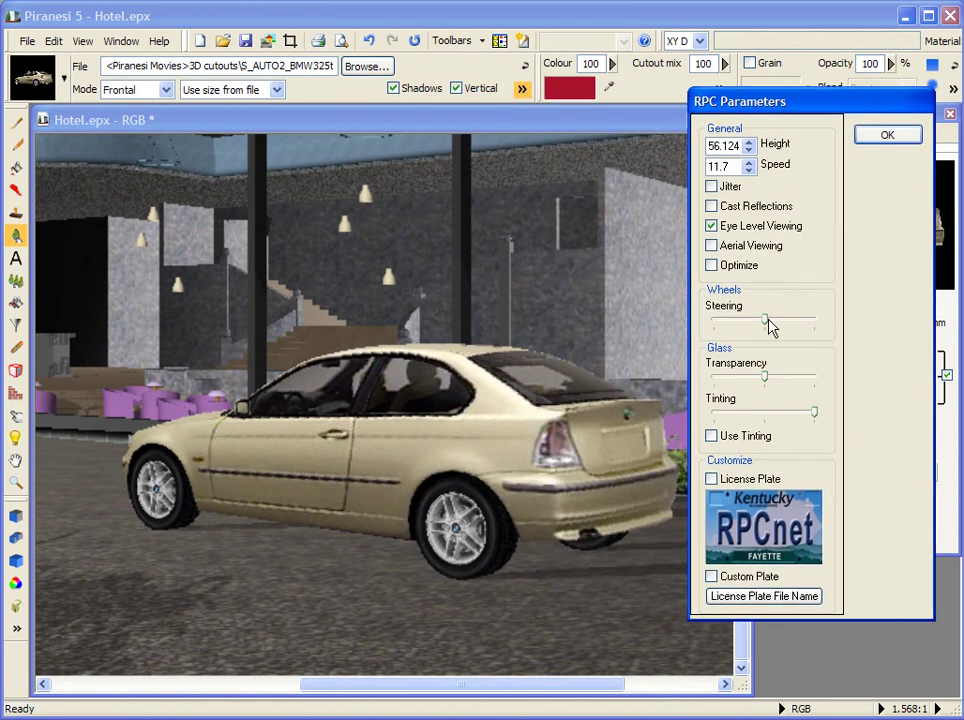
left_click_drag(767, 320, 821, 320)
left_click_drag(815, 413, 795, 450)
left_click(712, 479)
left_click(887, 138)
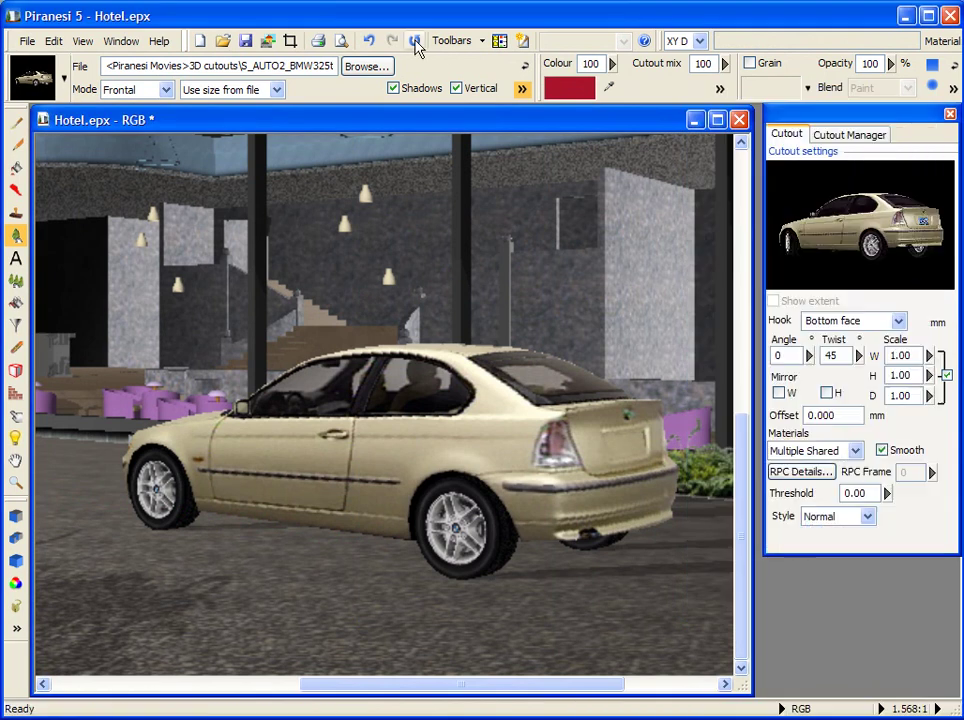
left_click(416, 45)
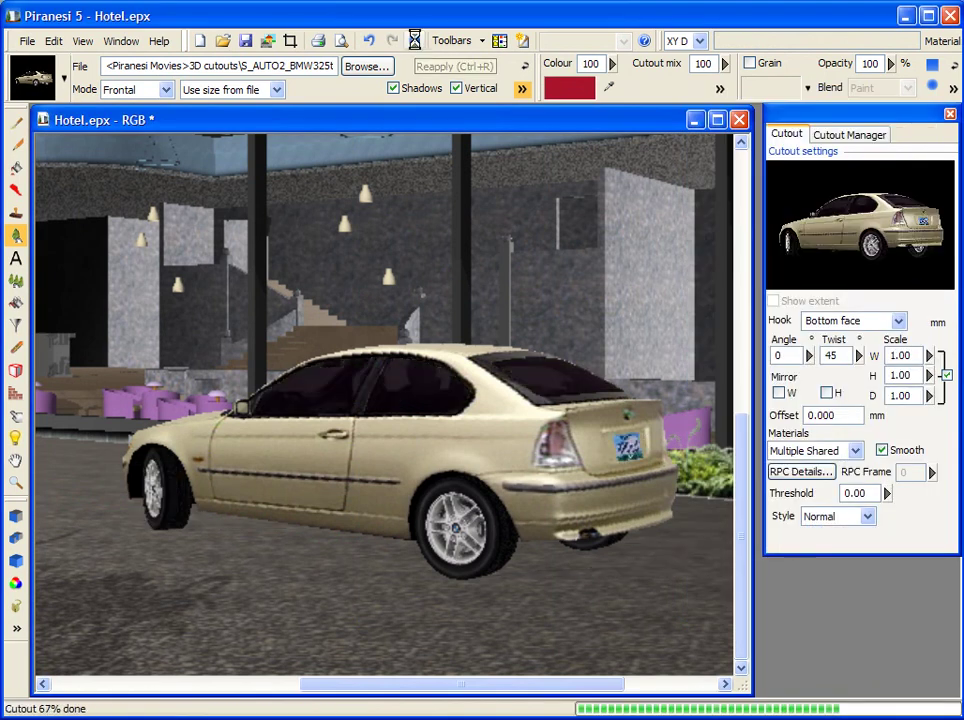